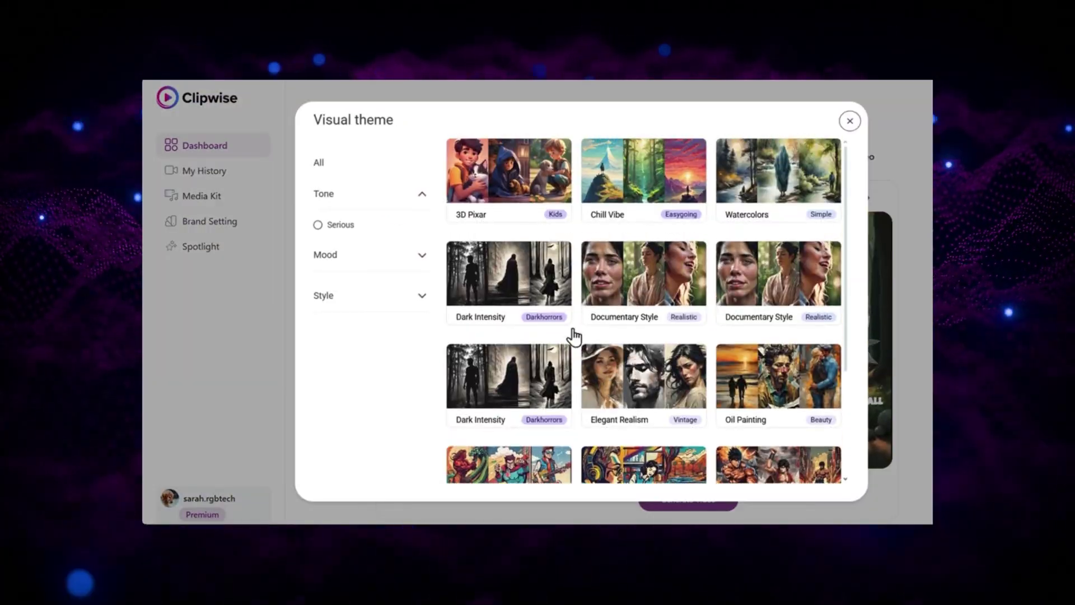
Generate the 'Top 5 Facts about space' script, look it over, and continue to Narration.
left_click(414, 233)
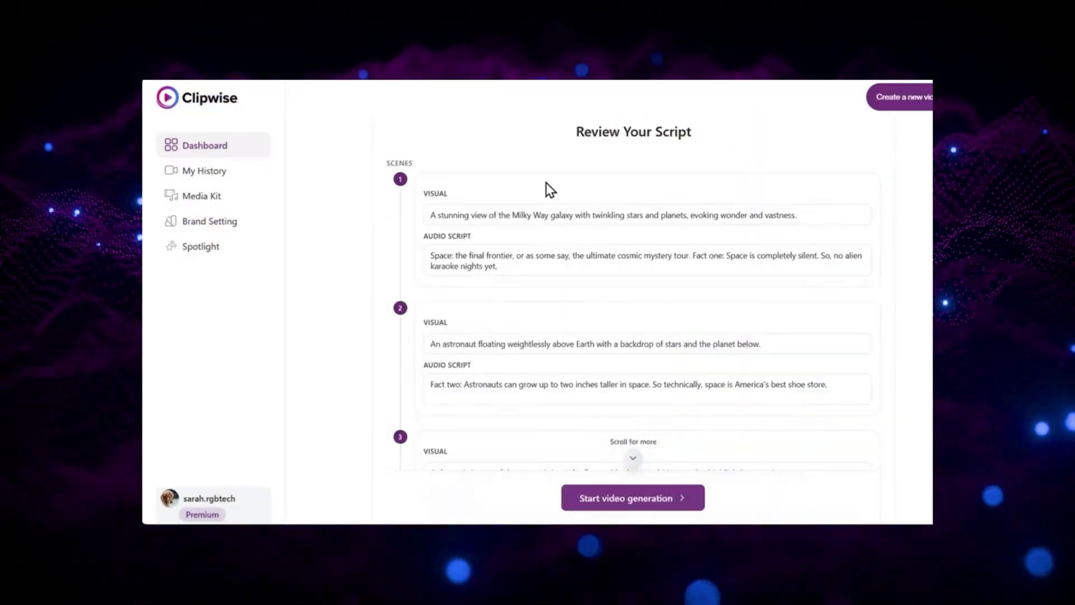
scroll(546, 183, "down", 3)
left_click_drag(429, 267, 744, 254)
scroll(745, 254, "down", 3)
left_click(631, 476)
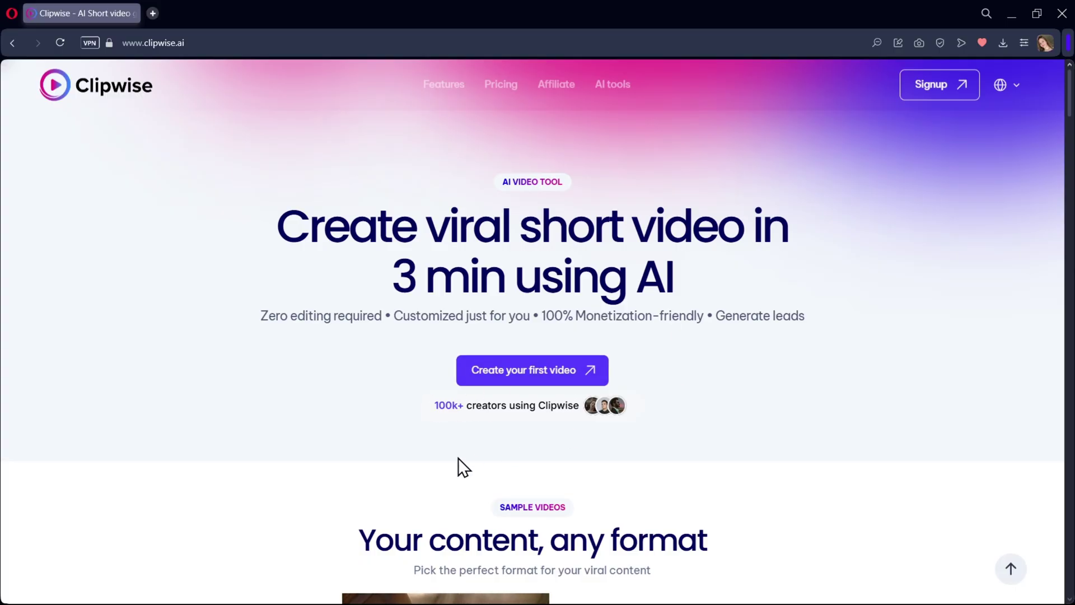
Scroll down the Clipwise homepage through the sample videos and the AI tool kit features.
scroll(598, 379, "down", 5)
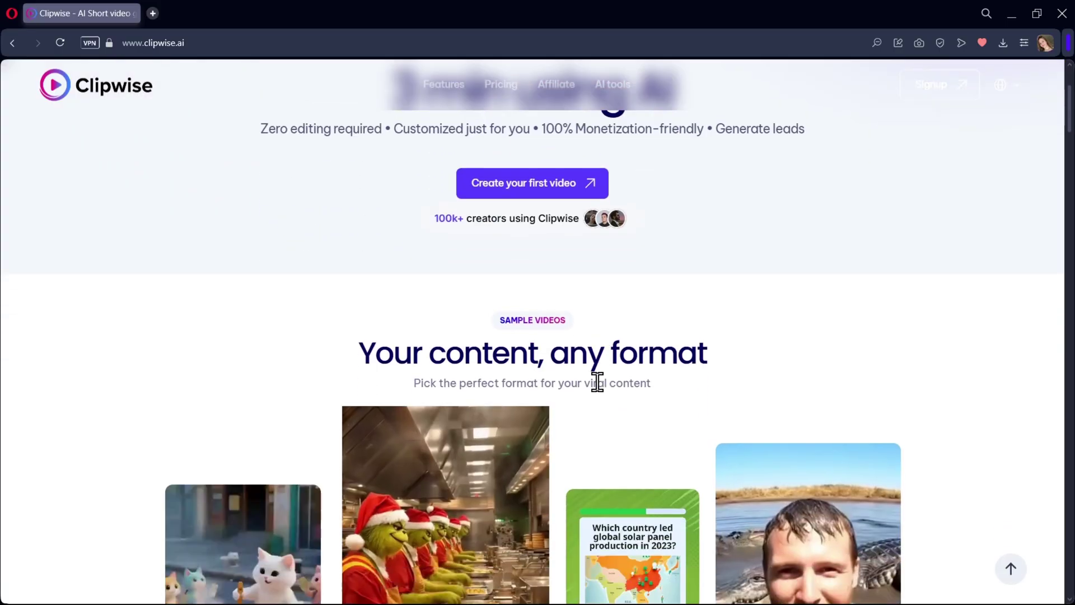
scroll(457, 378, "down", 6)
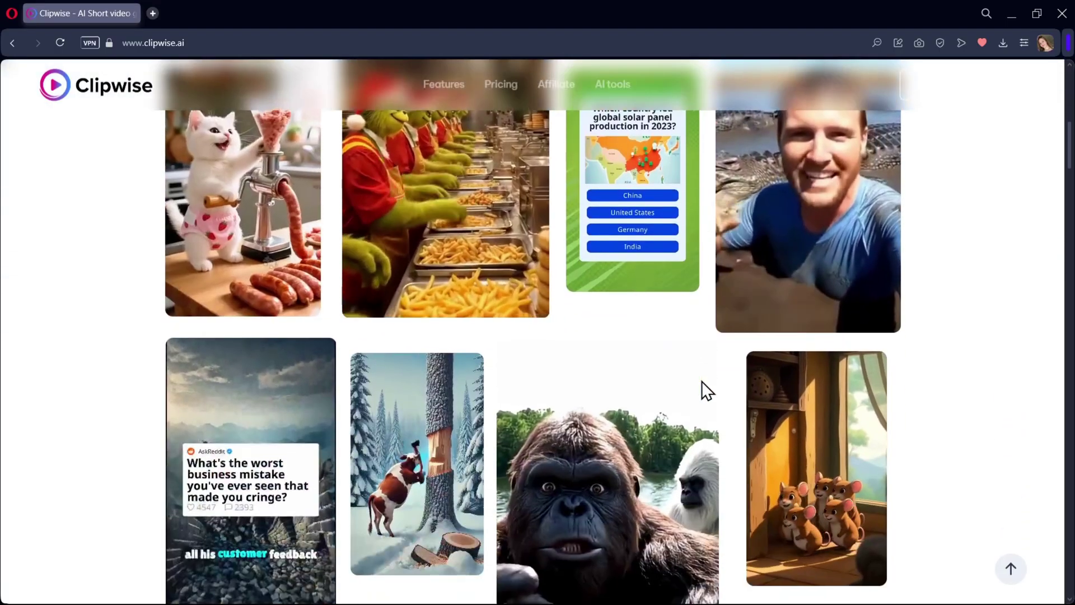
scroll(571, 375, "down", 8)
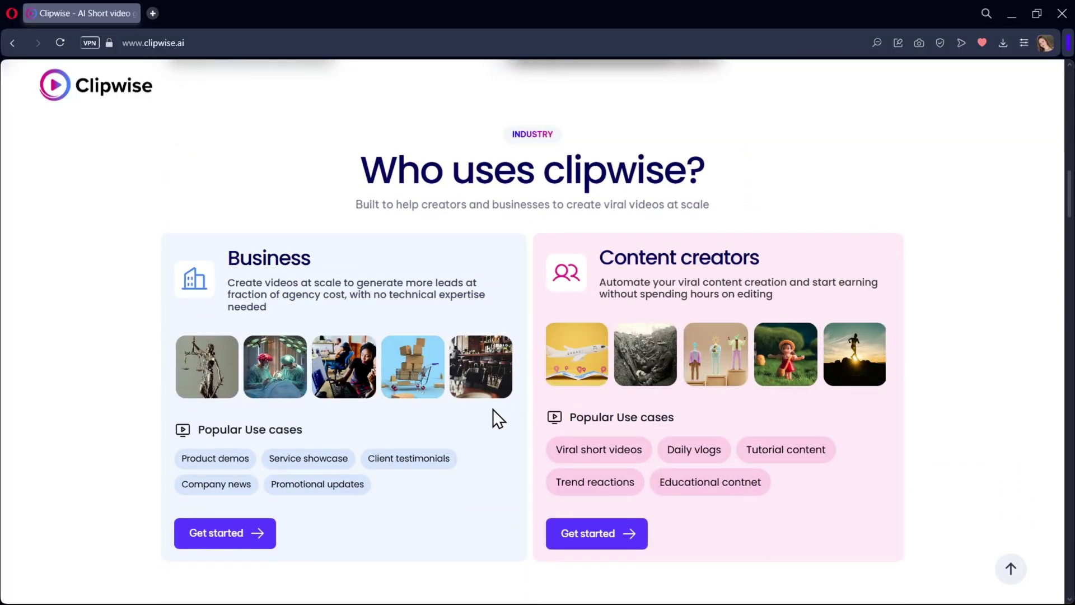
scroll(495, 420, "down", 8)
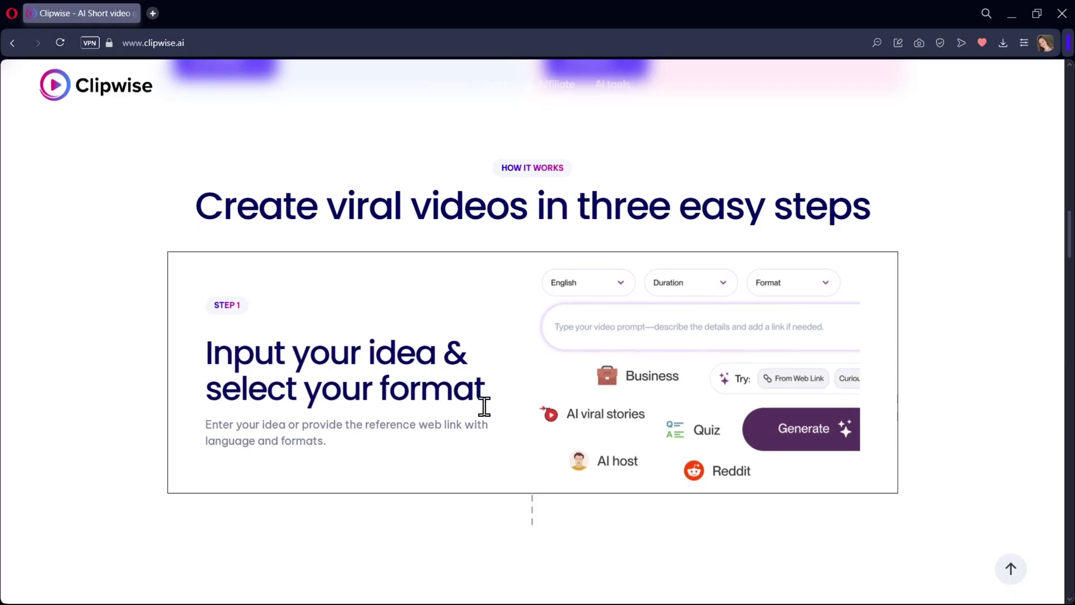
scroll(484, 406, "down", 10)
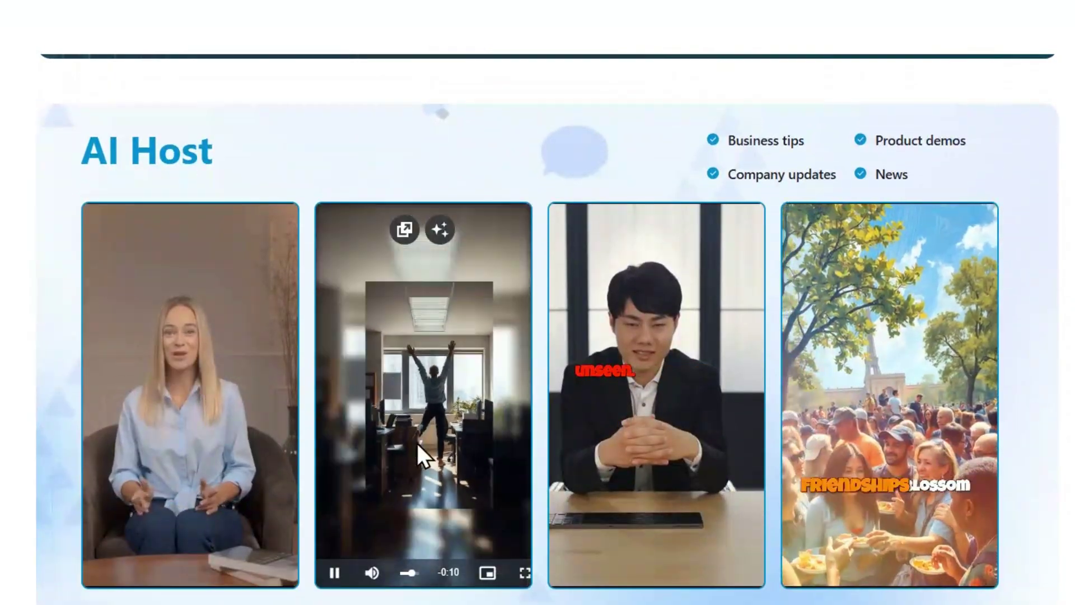
scroll(616, 560, "down", 3)
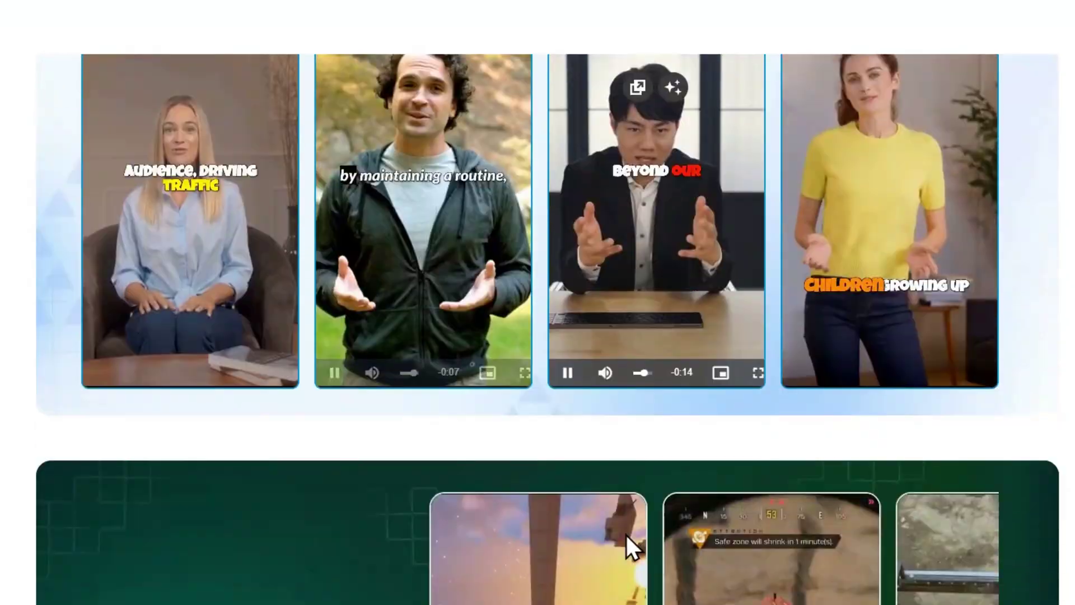
scroll(626, 523, "down", 3)
scroll(869, 510, "up", 1)
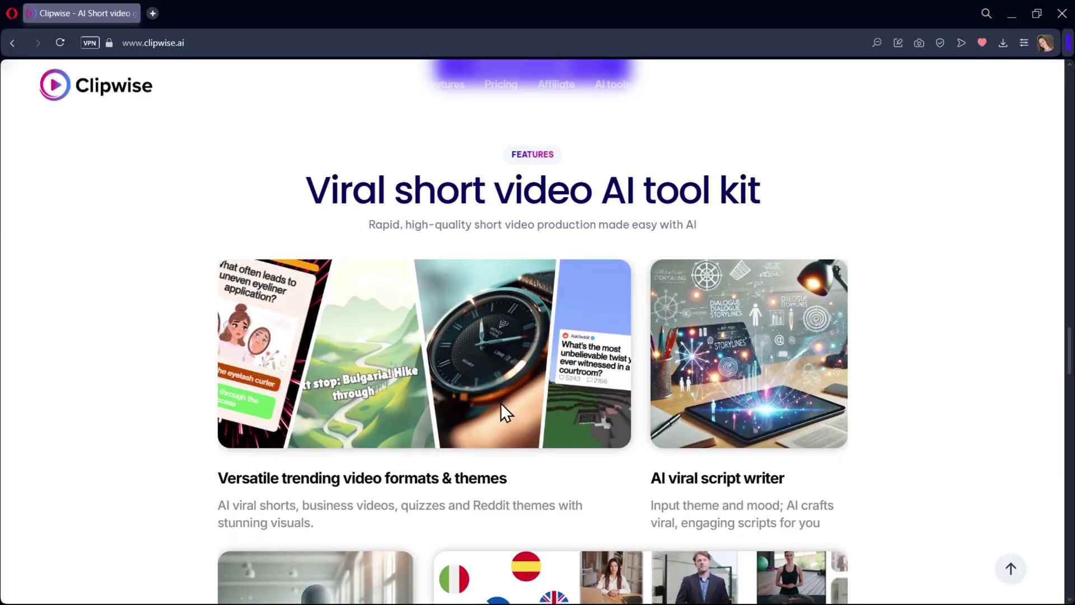
scroll(627, 439, "down", 2)
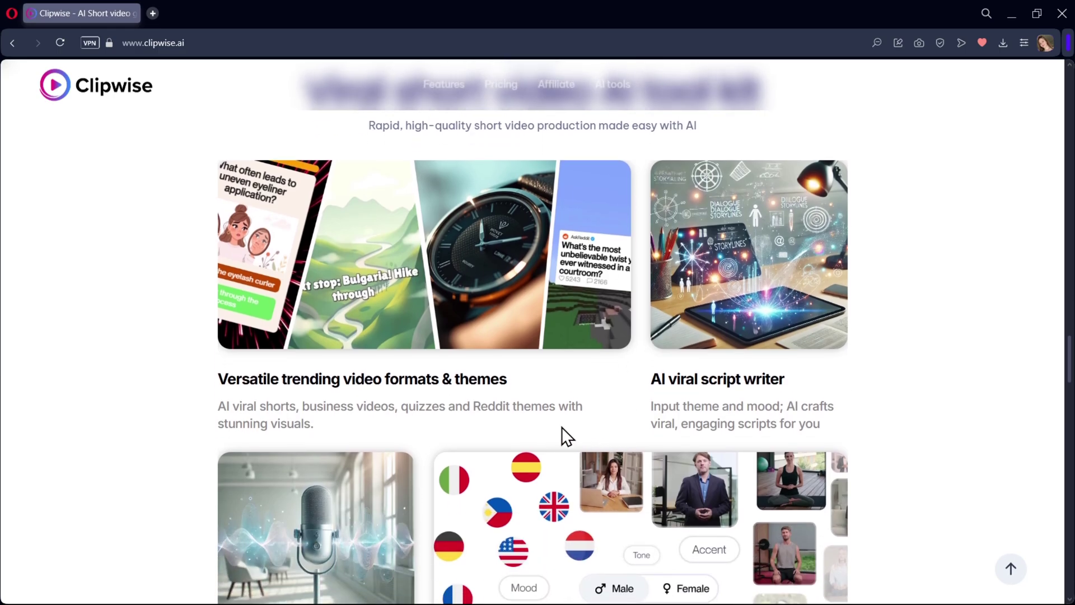
scroll(623, 396, "down", 10)
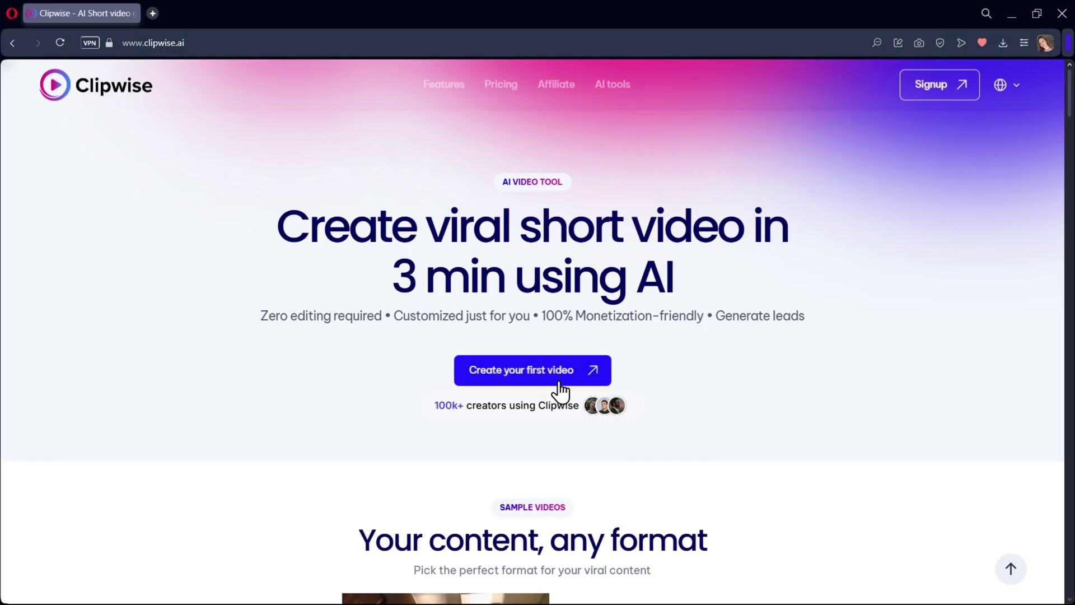
Open the studio's Ecom video form and enter 'Smart Shoes' as the product name.
left_click(555, 375)
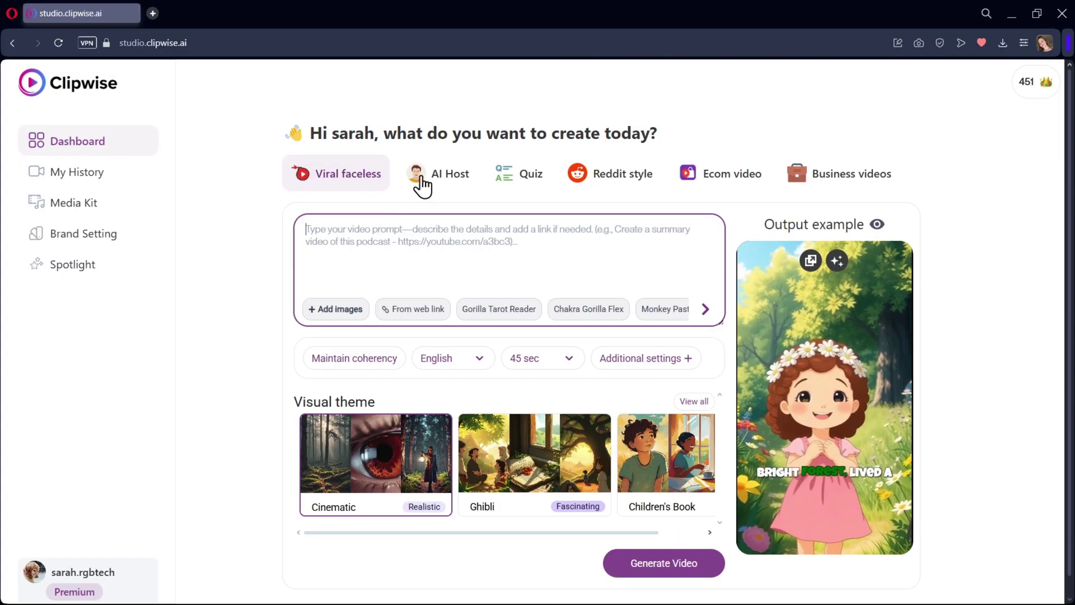
left_click(724, 183)
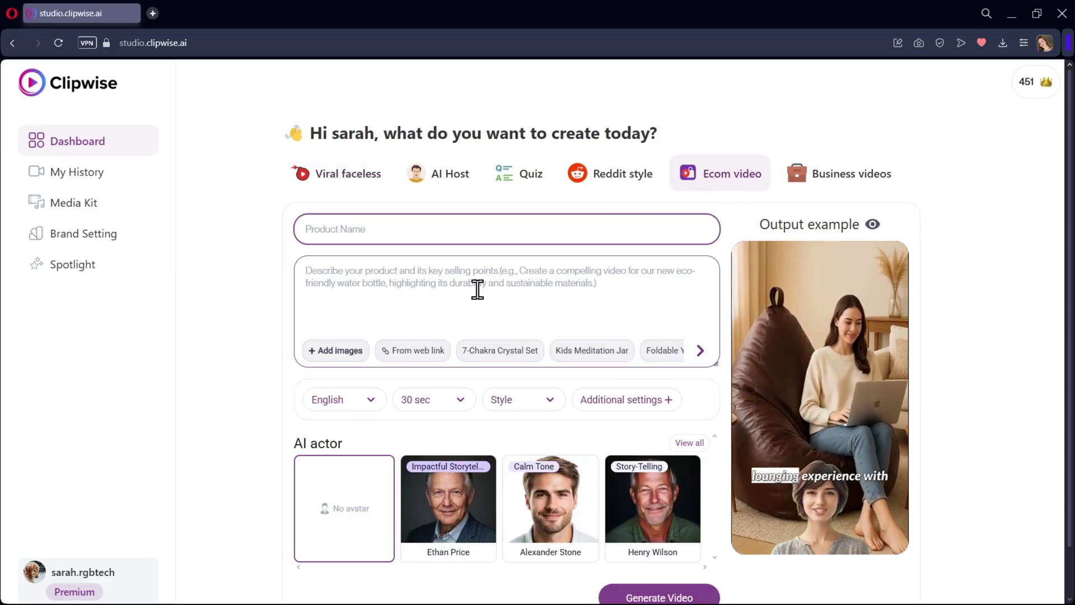
left_click(361, 232)
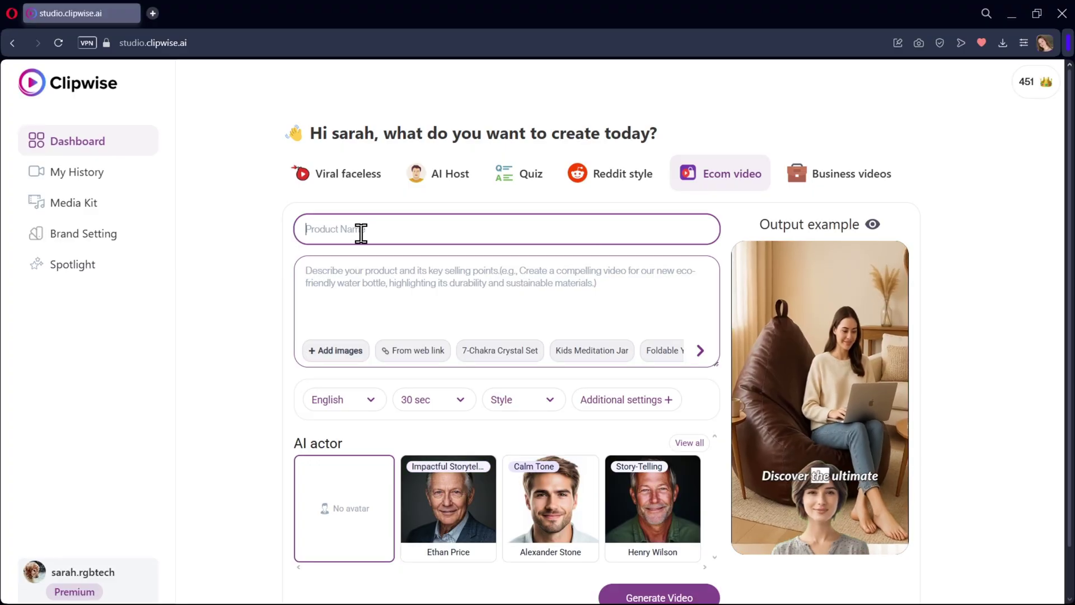
left_click(361, 232)
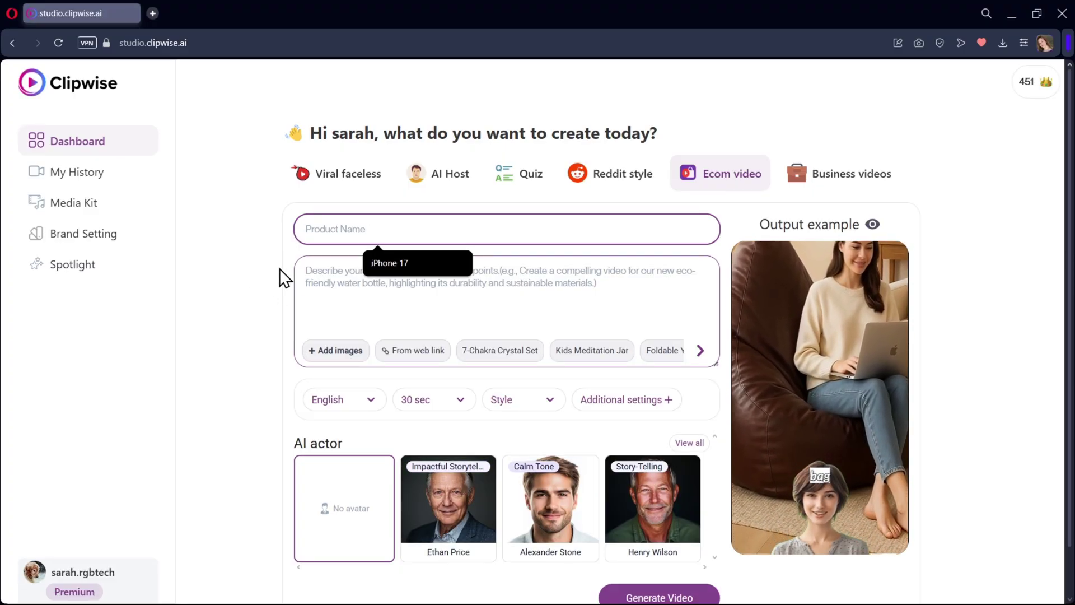
type("Smart Shoes")
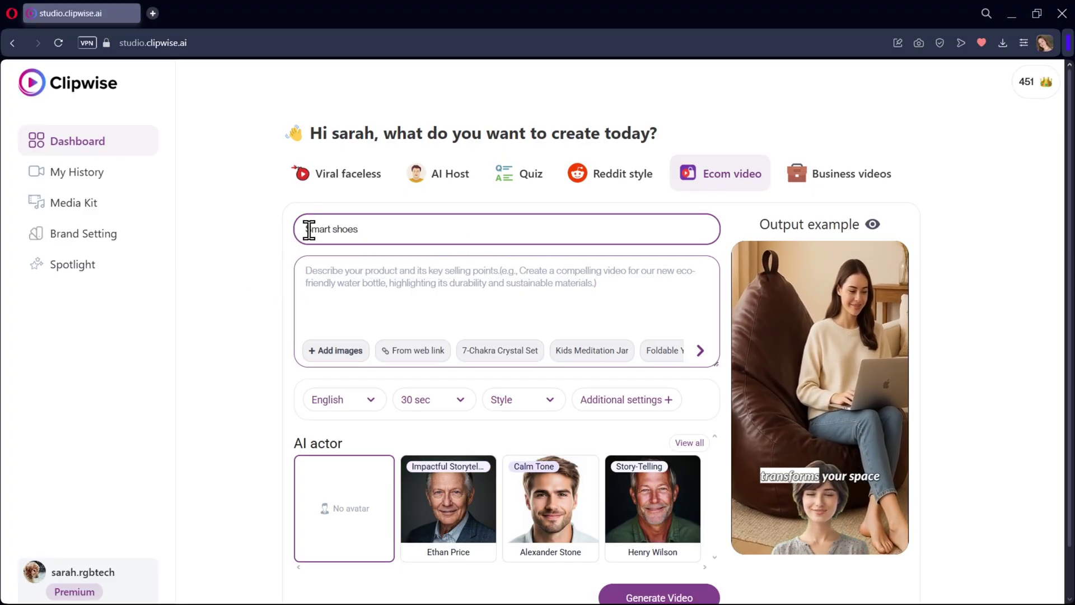
Paste the futuristic fitness-ad description highlighting step tracking, cushioning and AI comfort.
left_click(355, 266)
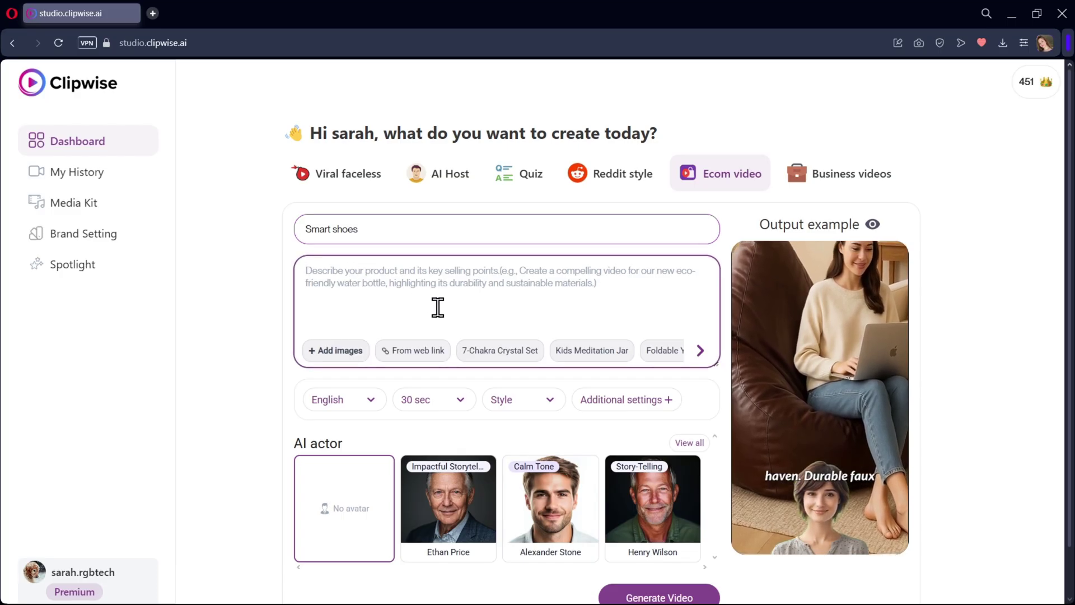
type("Generate a futuristic fitness ad for  Smart Shoes. Show a jogger tracking steps on a smartwatch synced to the shoes. Highlight text: 'Smart Step Tracking', 'Ultra-Light Cushioning', 'AI-Powered Comfort'. Use motivating workout music.")
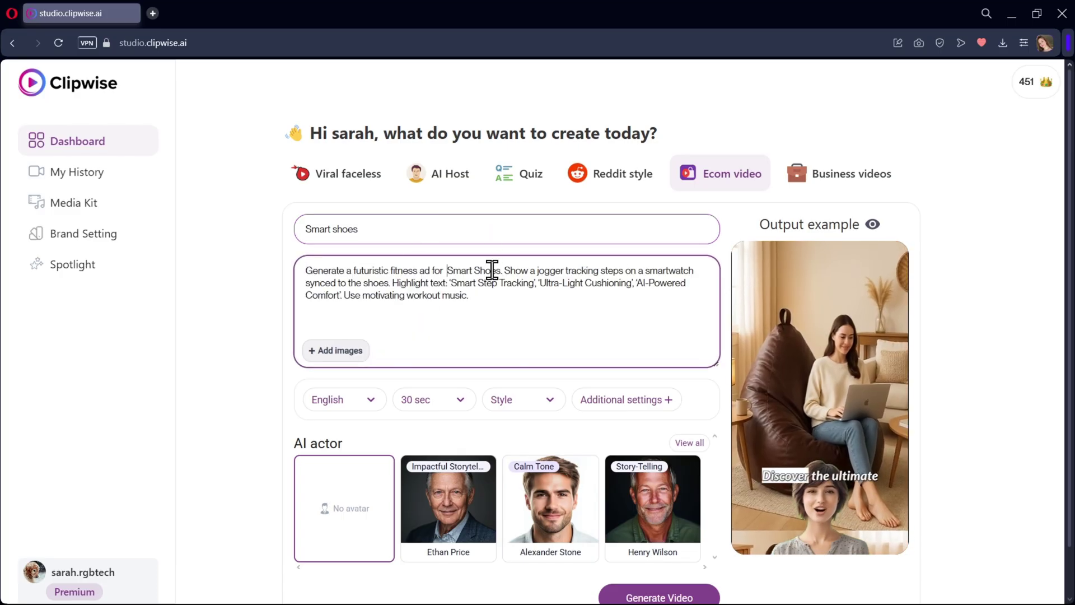
triple_click(355, 275)
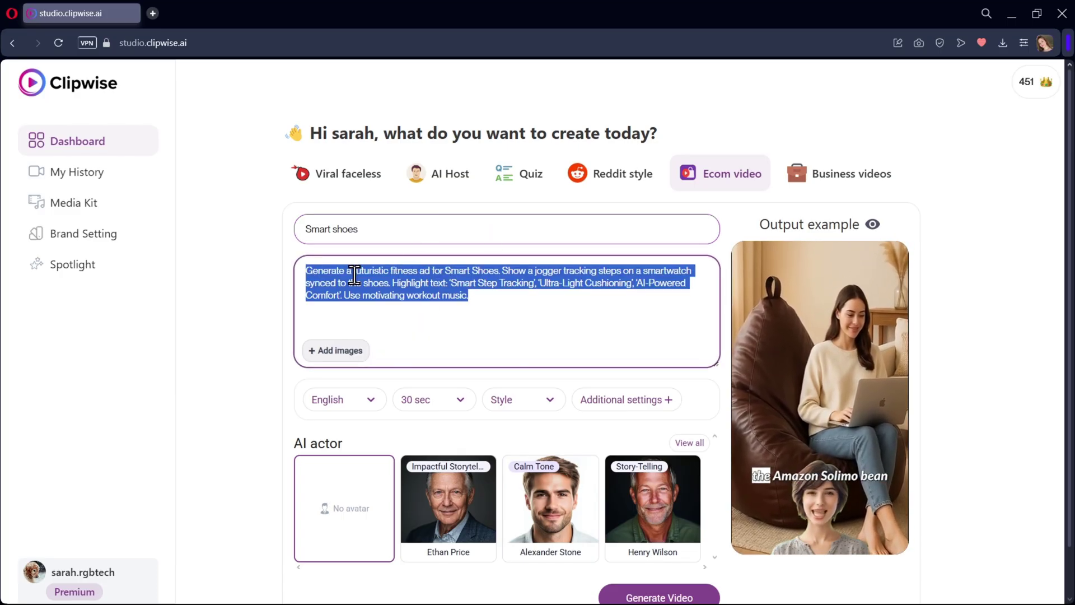
left_click(474, 303)
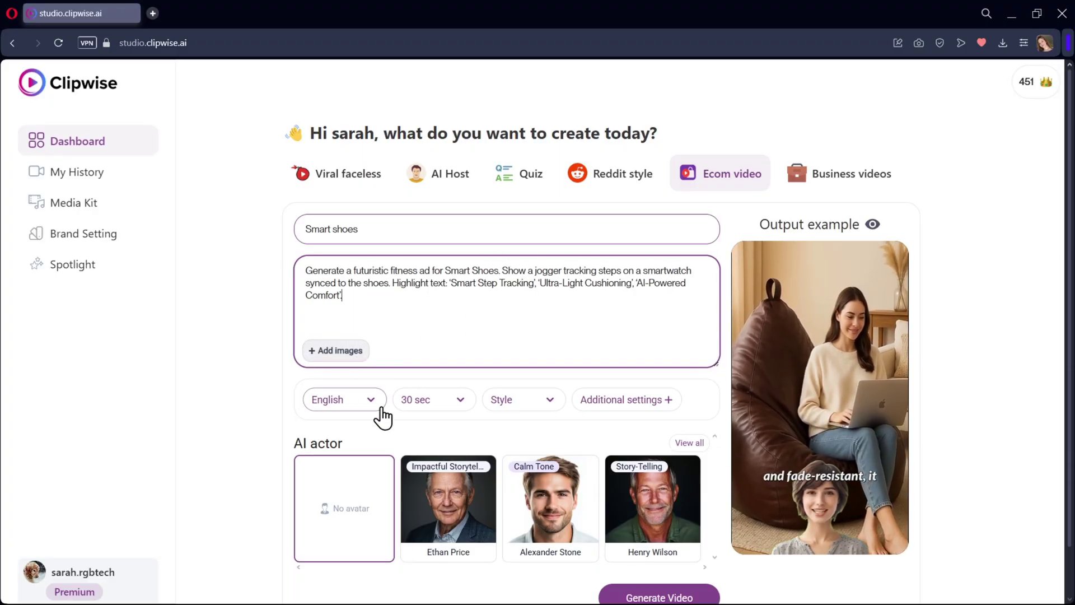
Attach the shoe image, keep English and 30 sec, and choose the '3 Reasons Why' style.
left_click(348, 352)
left_click(519, 524)
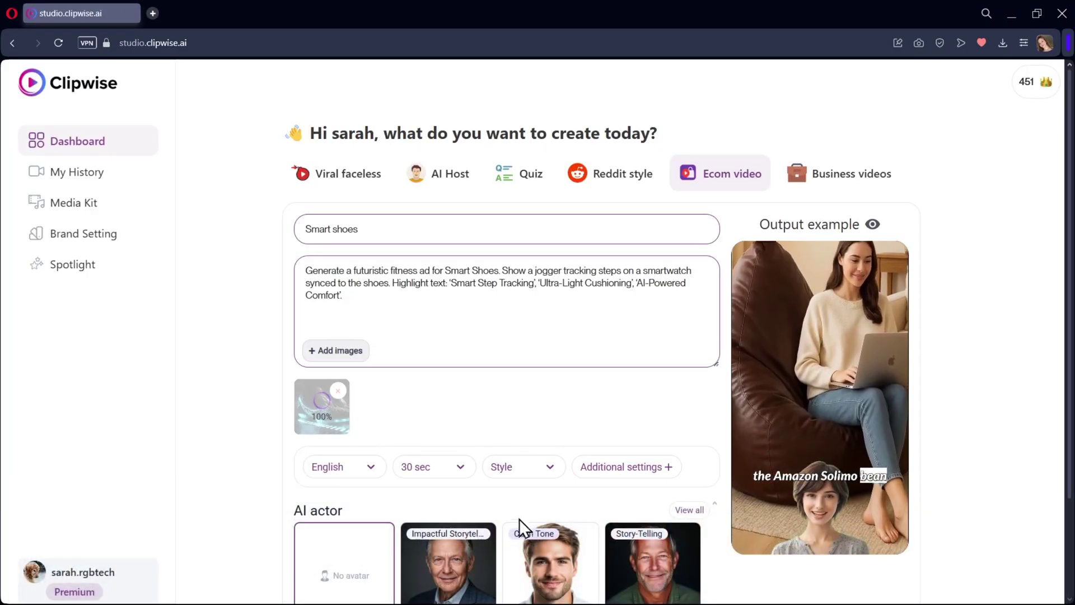
scroll(448, 403, "down", 2)
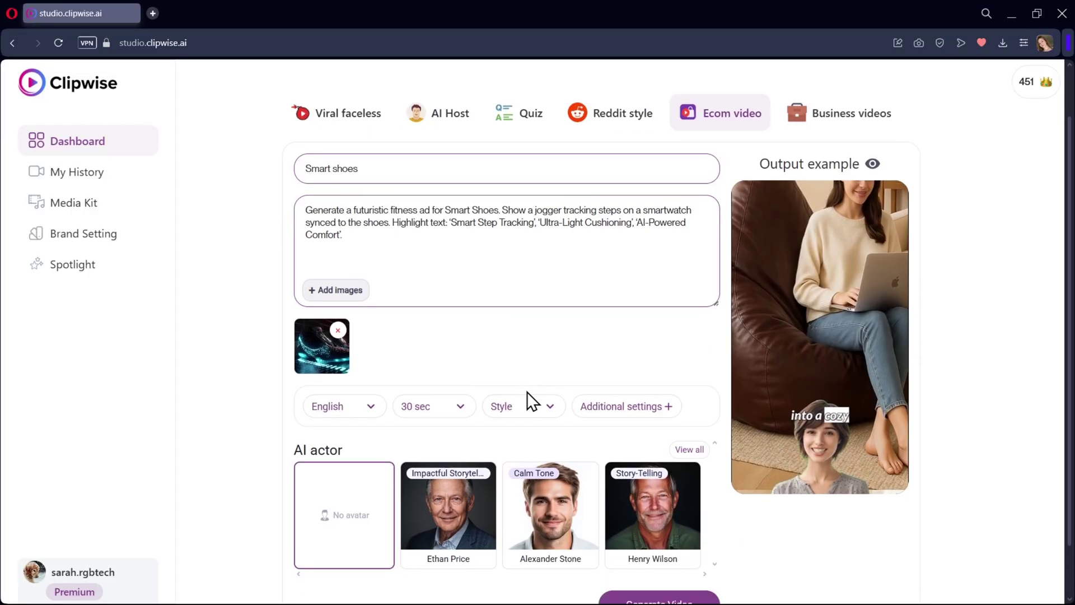
left_click(364, 381)
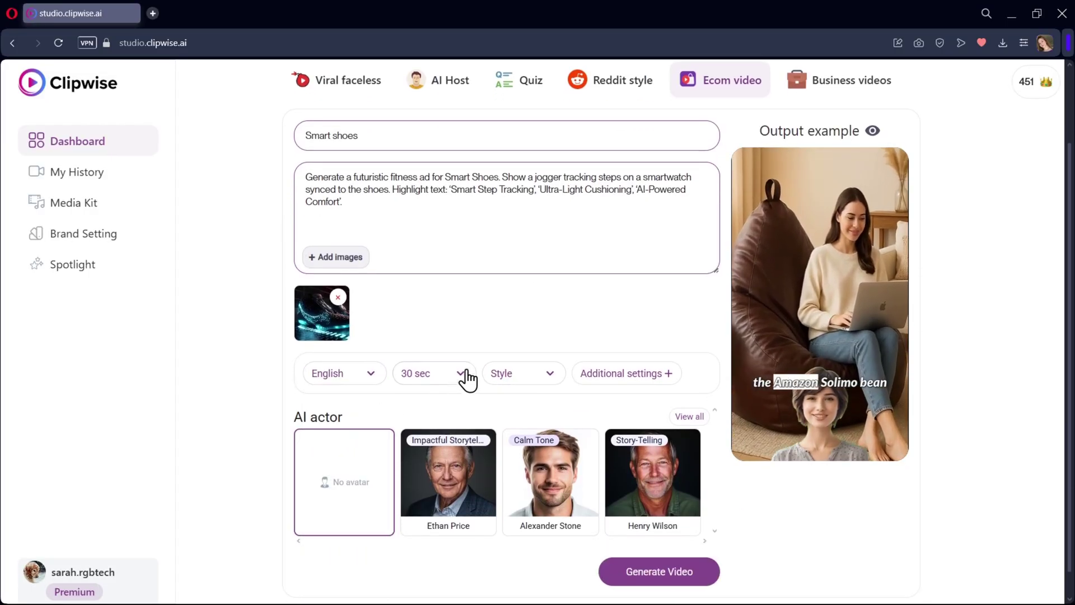
left_click(451, 385)
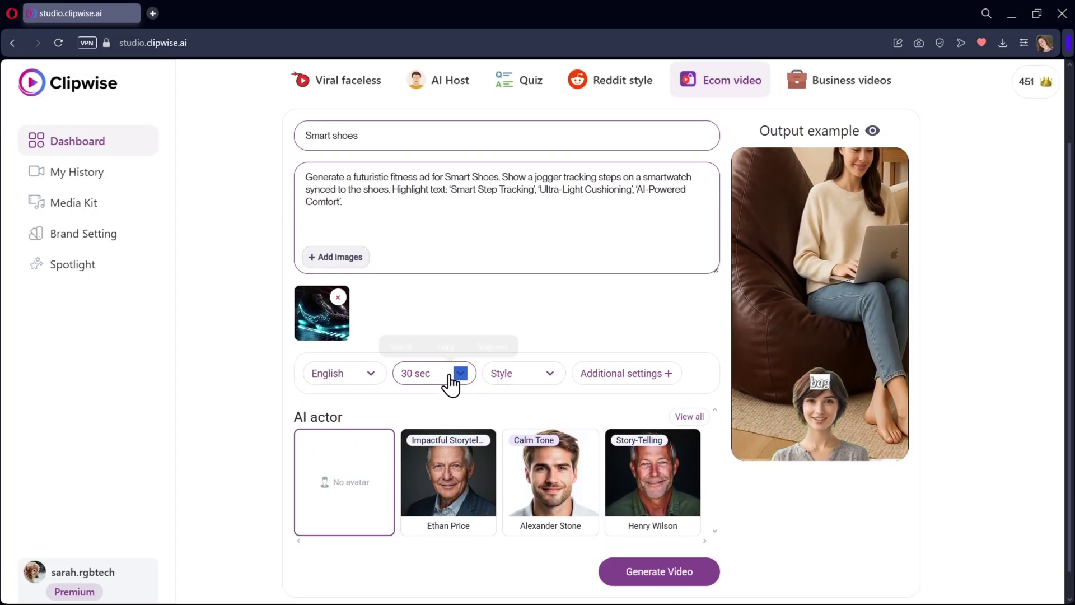
left_click(535, 374)
left_click(518, 474)
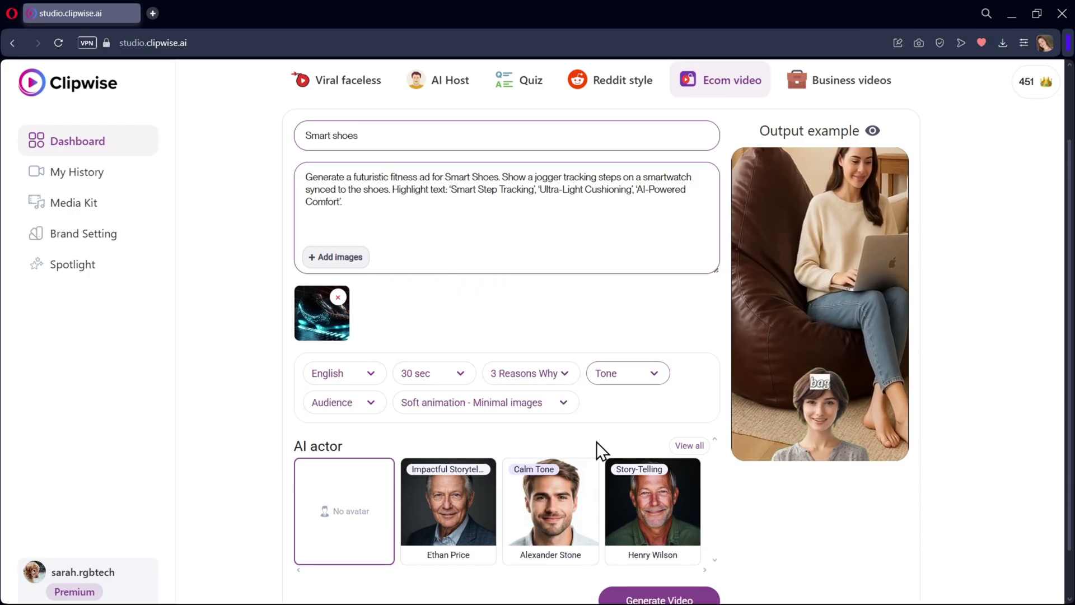
Set the audience to General and animation to 'Auto animation - AI selects style'.
left_click(614, 385)
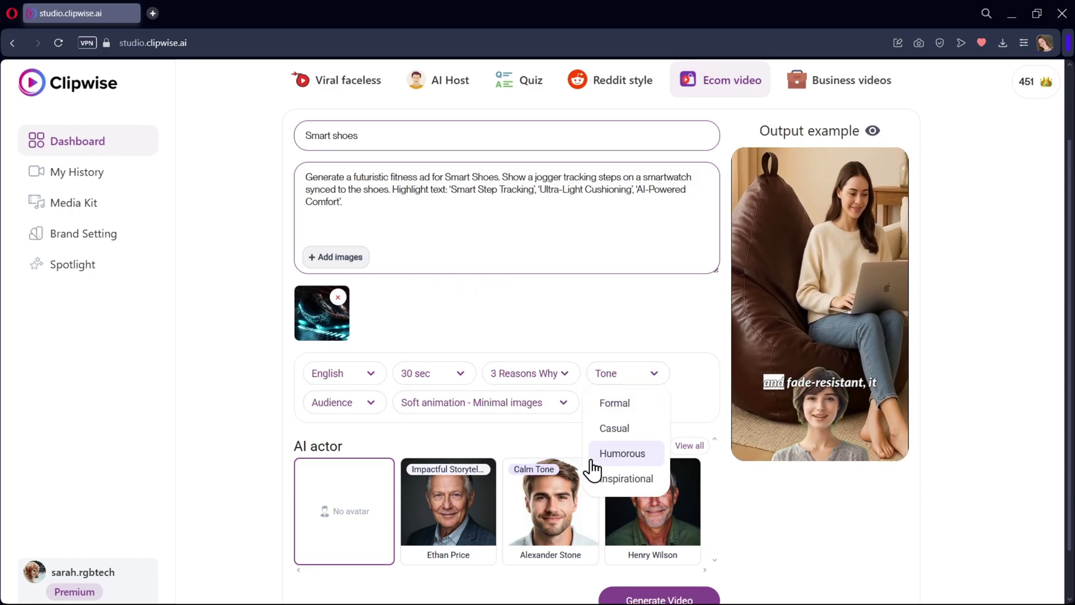
left_click(636, 476)
left_click(493, 405)
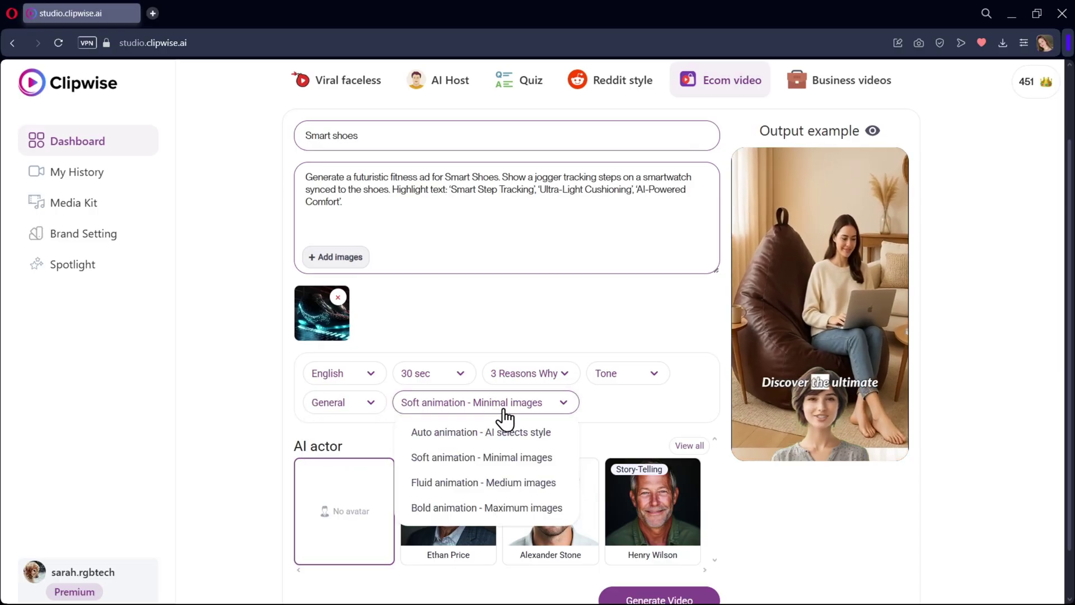
left_click(468, 434)
scroll(644, 456, "down", 1)
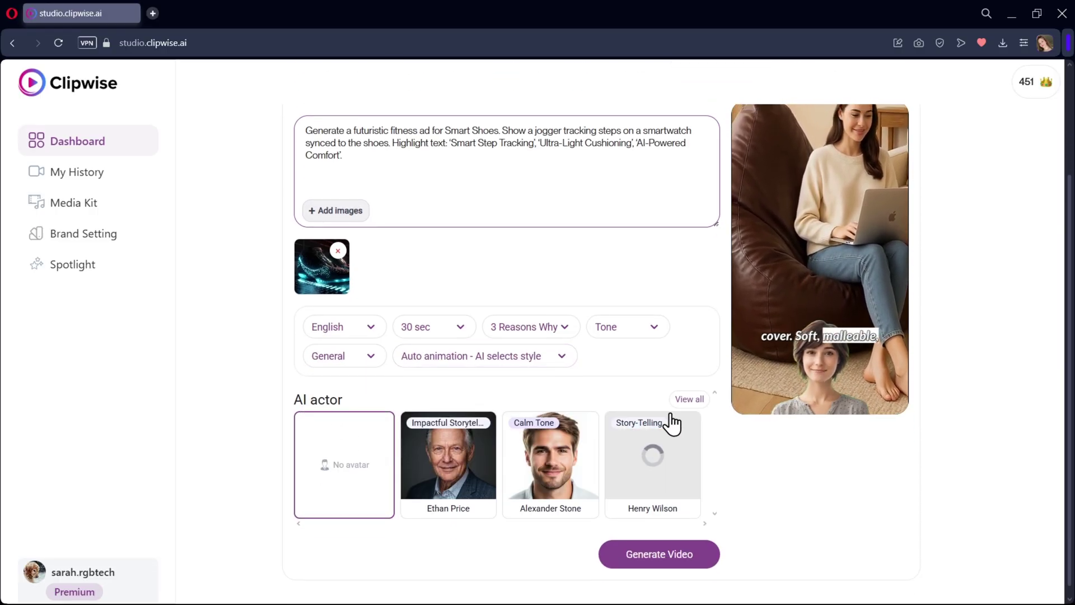
Choose the Calm Tone young dark-haired woman from all AI actors, then generate the script.
left_click(689, 400)
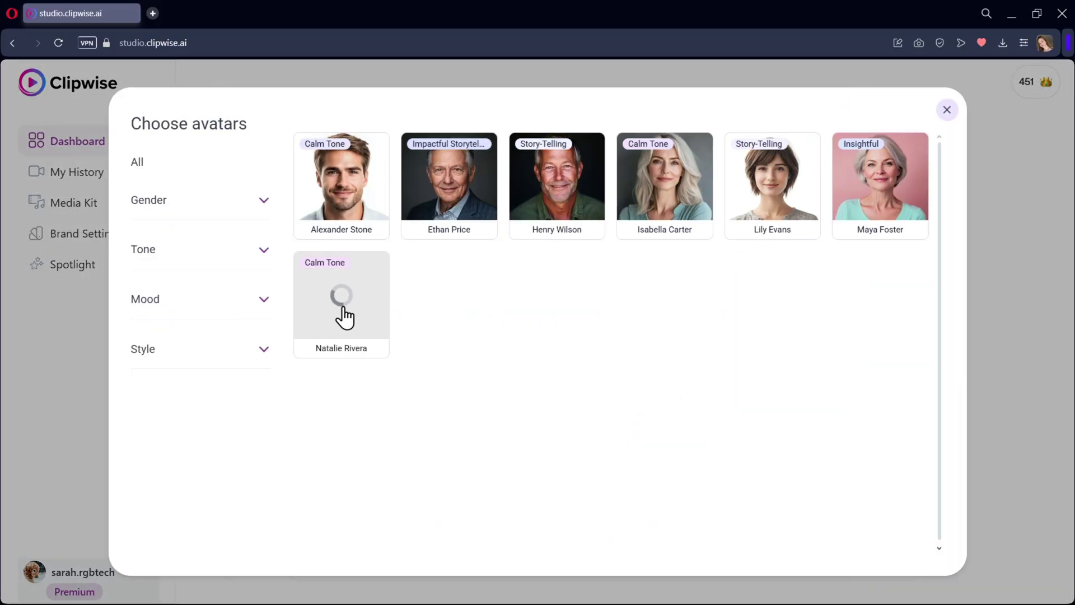
left_click(344, 316)
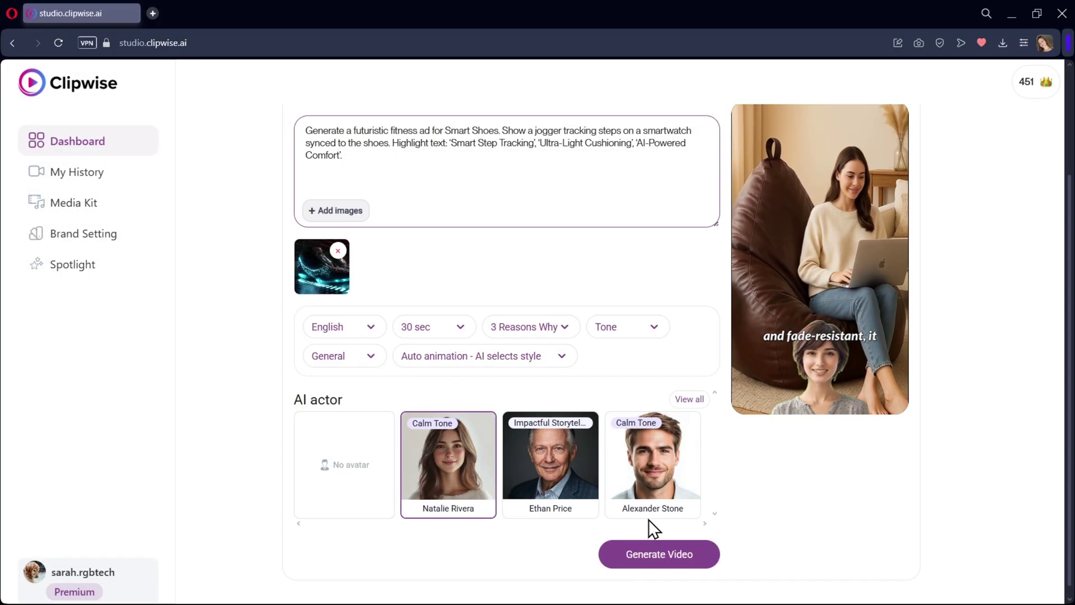
scroll(607, 395, "up", 2)
scroll(644, 549, "down", 2)
left_click(646, 554)
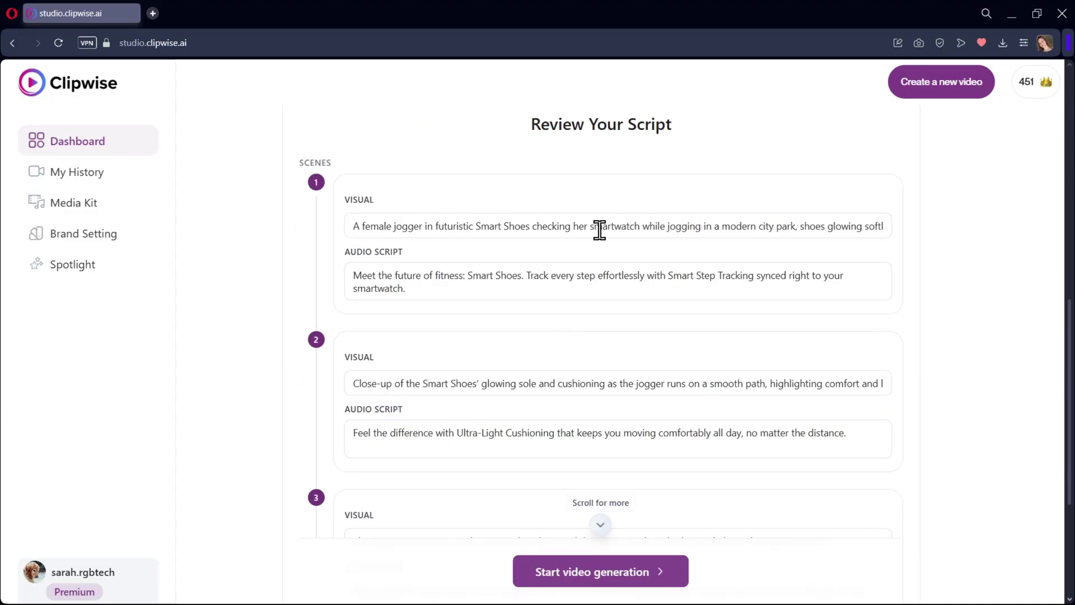
Read through the three Smart Shoes script scenes and start video generation.
triple_click(599, 226)
scroll(531, 382, "down", 3)
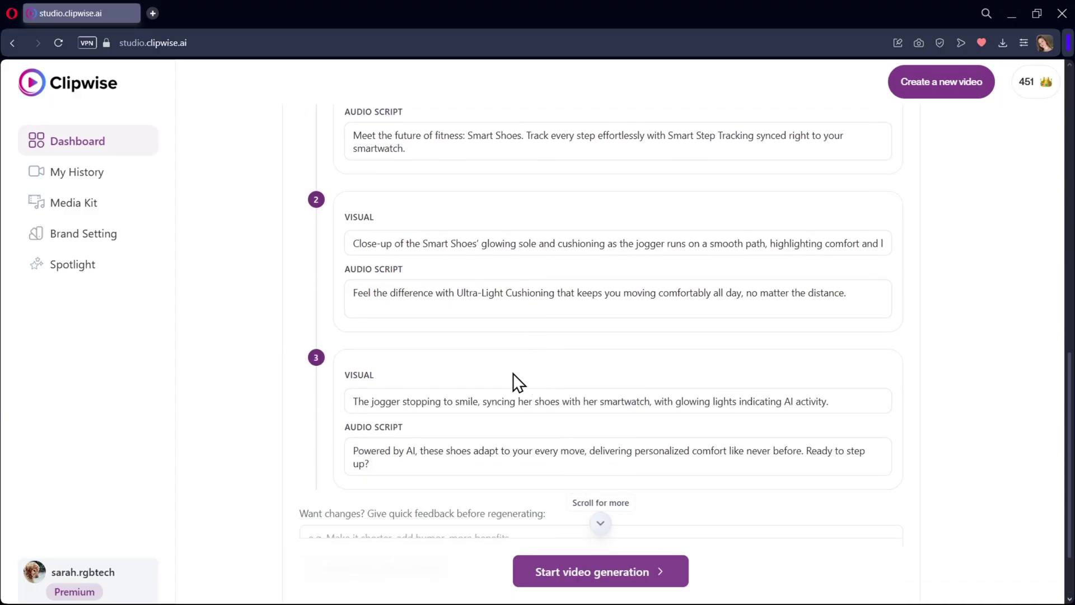
scroll(513, 373, "down", 2)
scroll(629, 364, "up", 5)
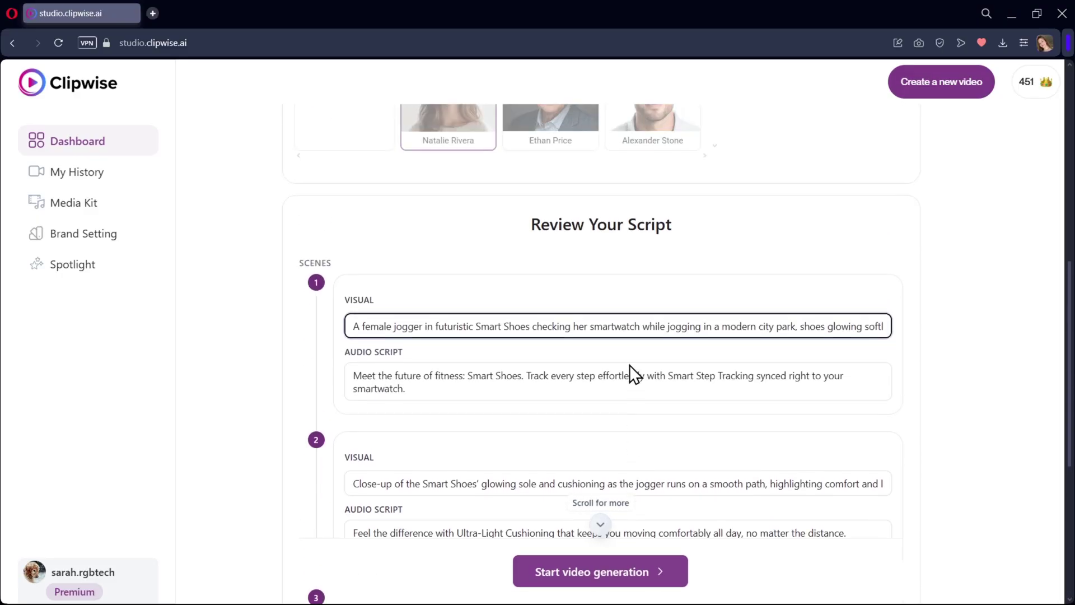
scroll(628, 392, "down", 3)
left_click(607, 573)
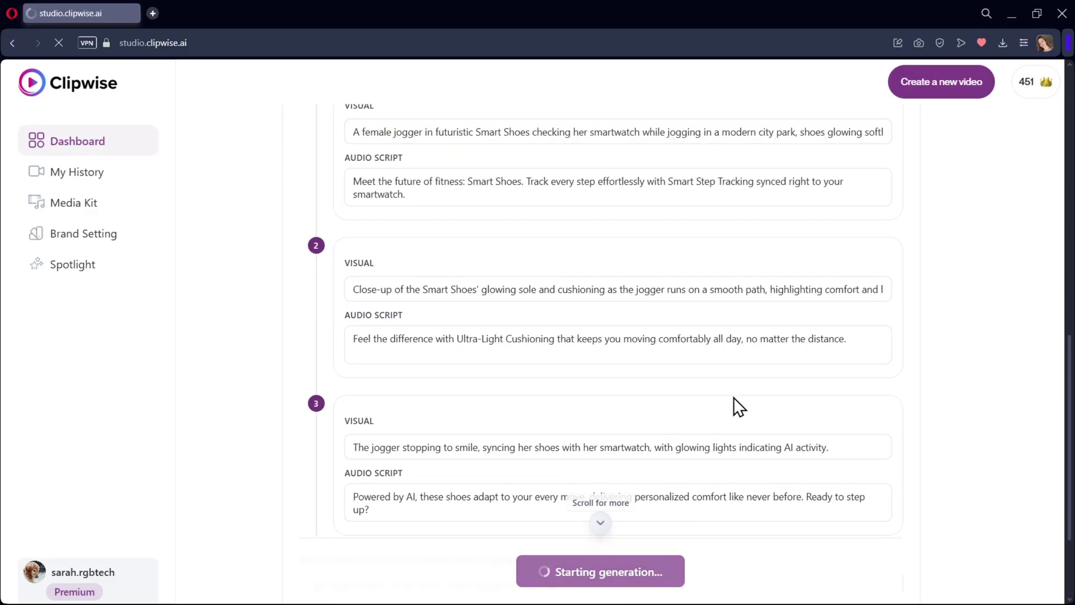
Preview and stop the Shelley narrator voice, then select the first scene's audio script.
scroll(443, 399, "down", 2)
scroll(443, 399, "up", 2)
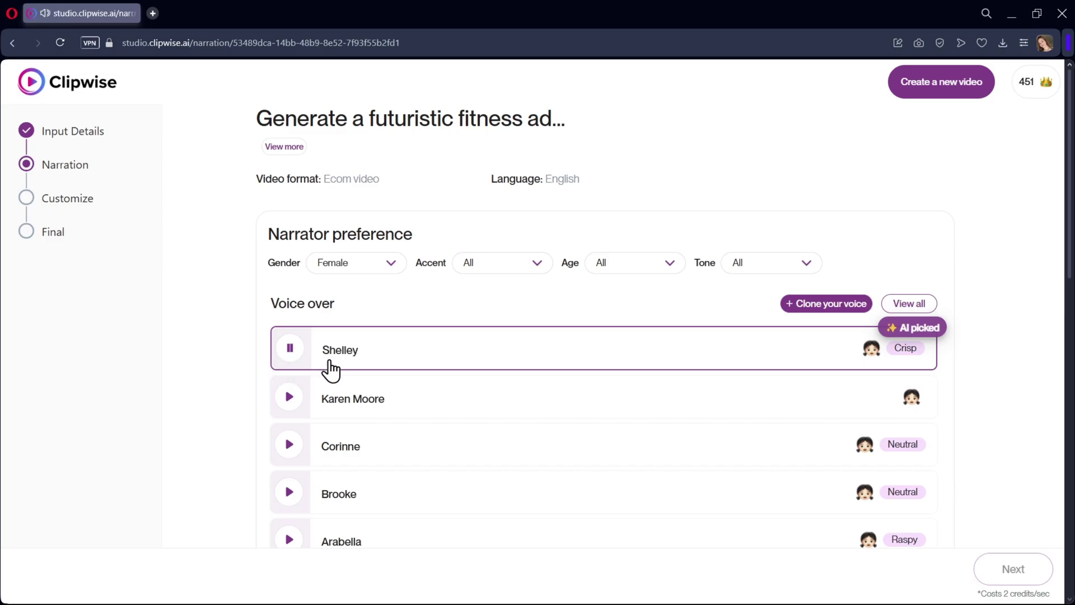
scroll(336, 381, "down", 2)
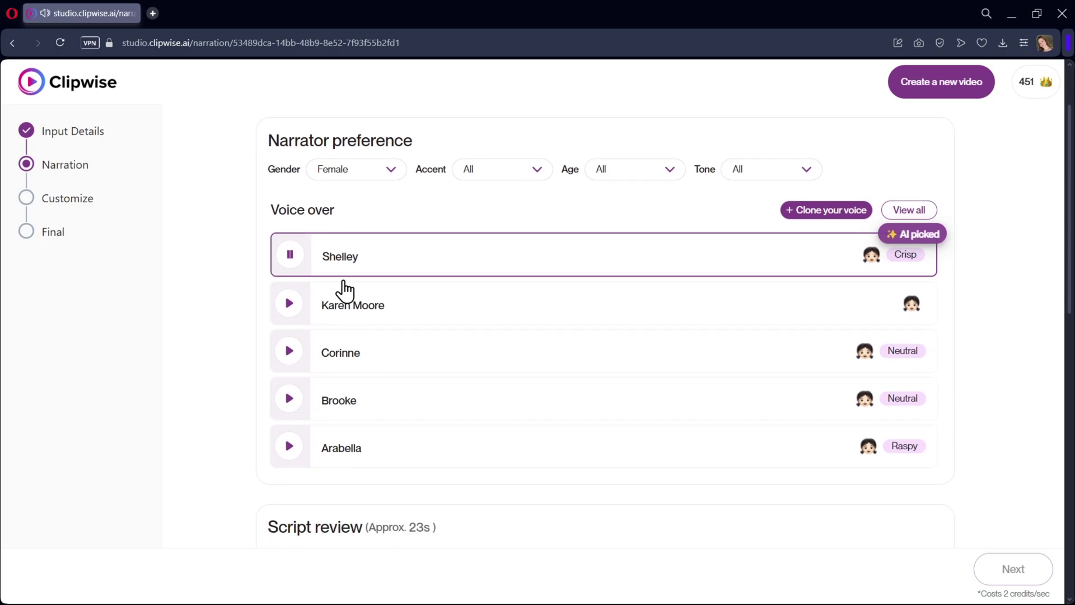
left_click(291, 258)
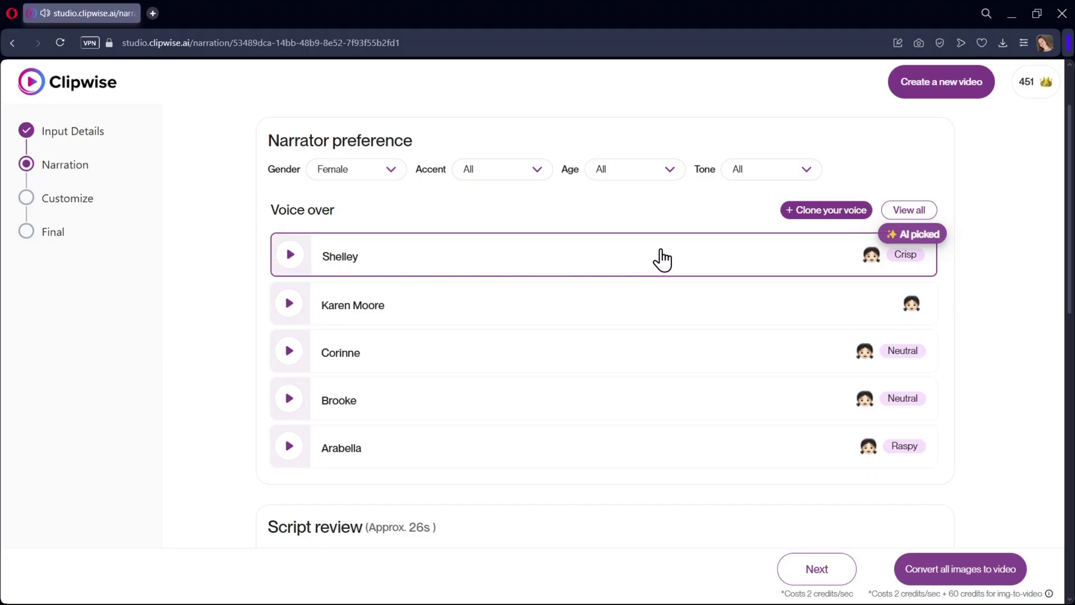
scroll(711, 277, "down", 7)
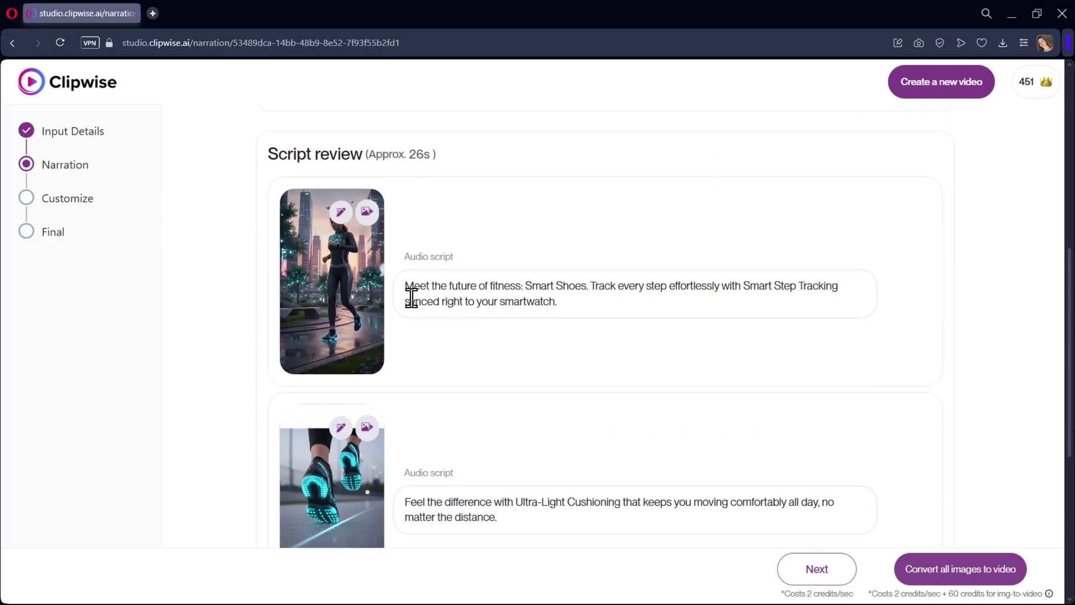
triple_click(466, 288)
left_click(559, 302)
Regenerate the third scene's image in the image editor.
left_click(340, 213)
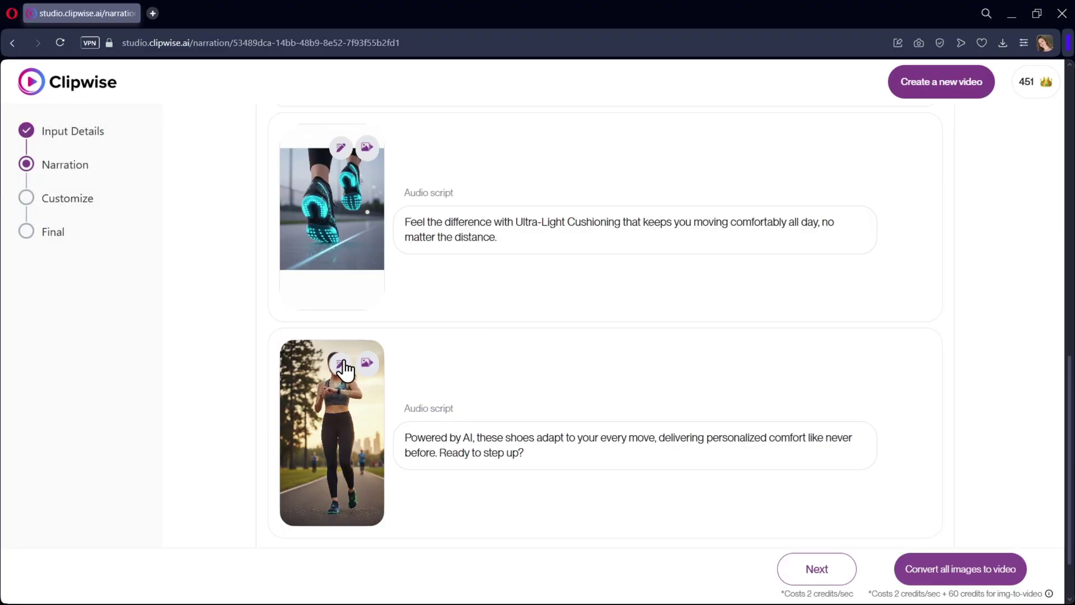
left_click(345, 364)
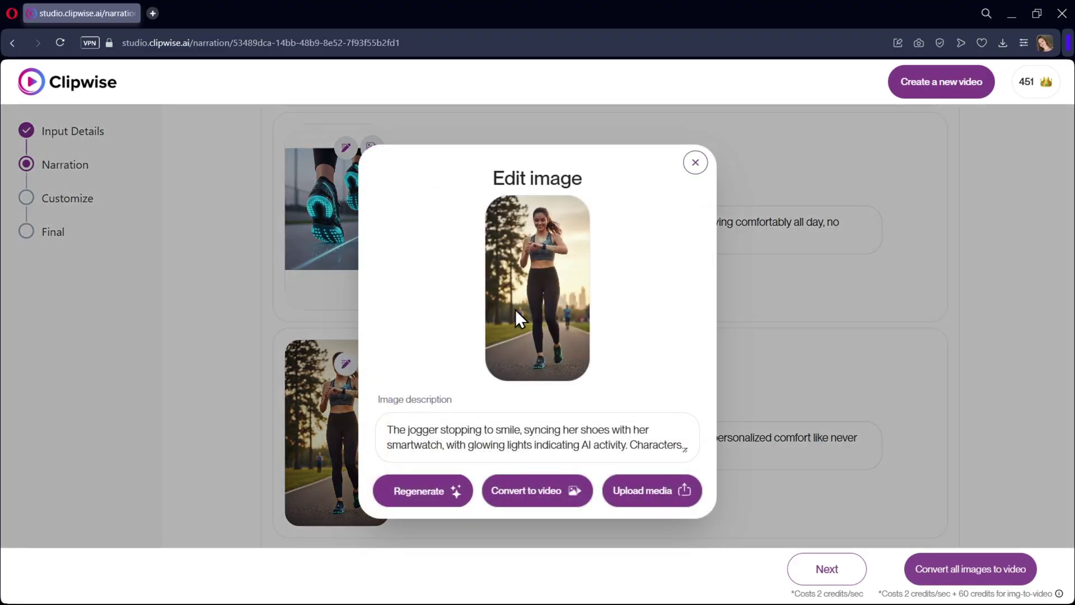
left_click(412, 494)
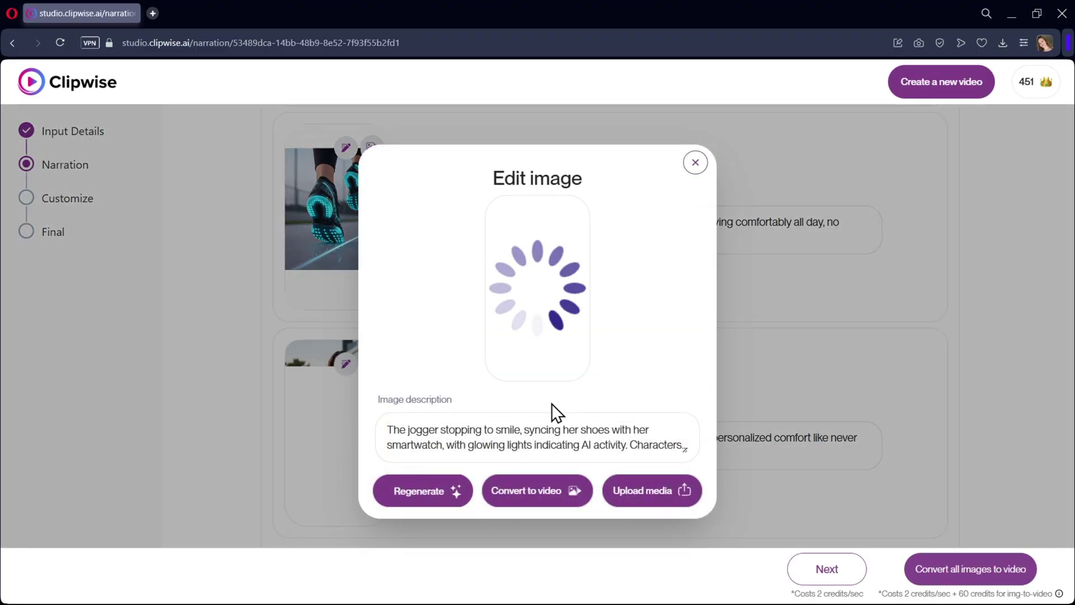
key("Escape")
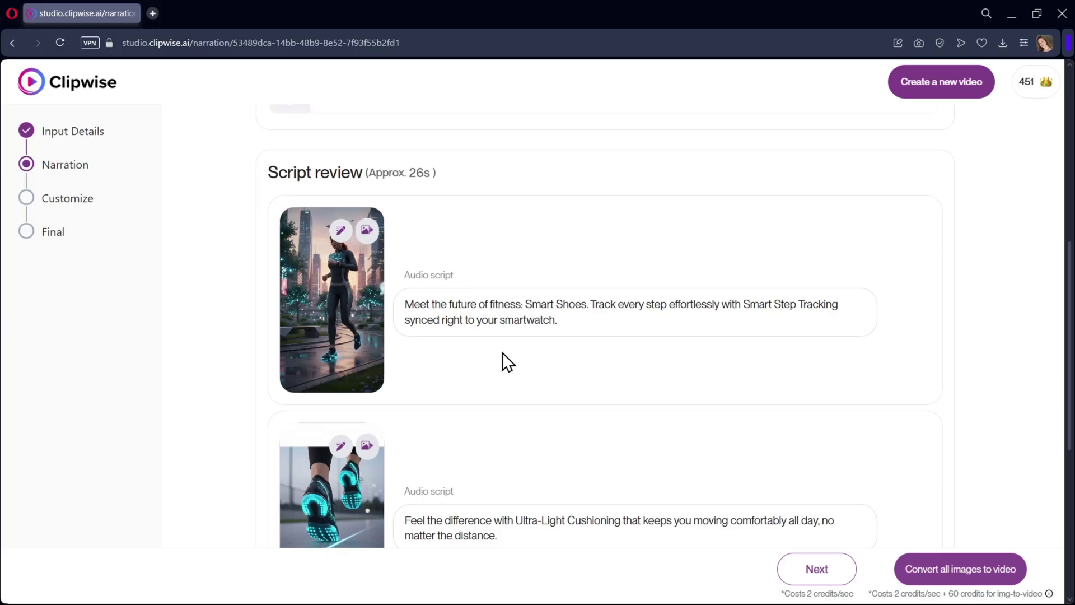
Convert all scene images to video clips and inspect the third scene's clip.
left_click(954, 569)
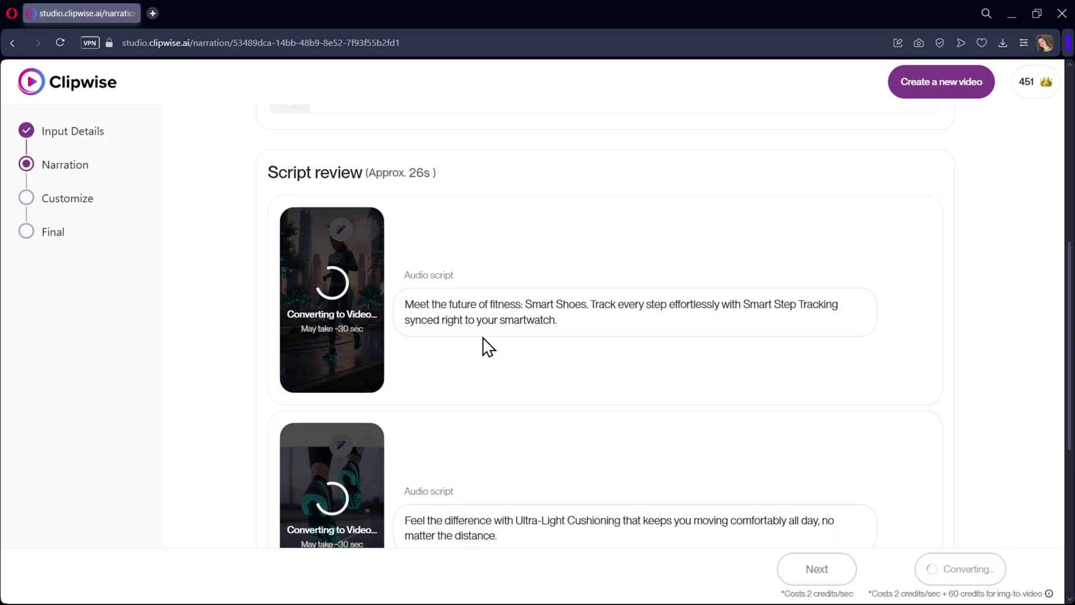
scroll(432, 339, "down", 5)
scroll(355, 370, "up", 5)
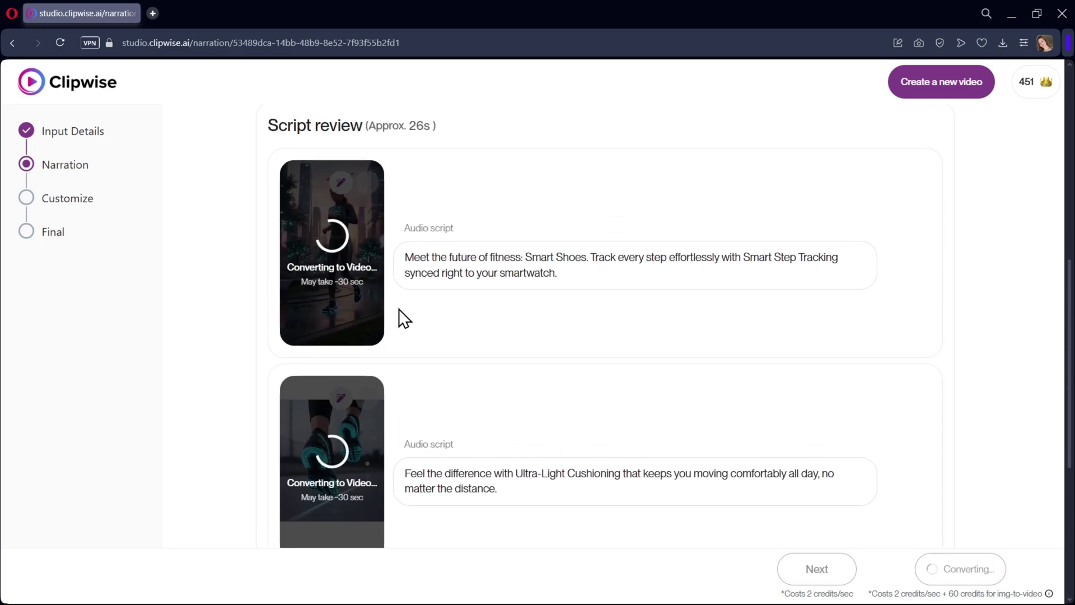
scroll(402, 317, "down", 5)
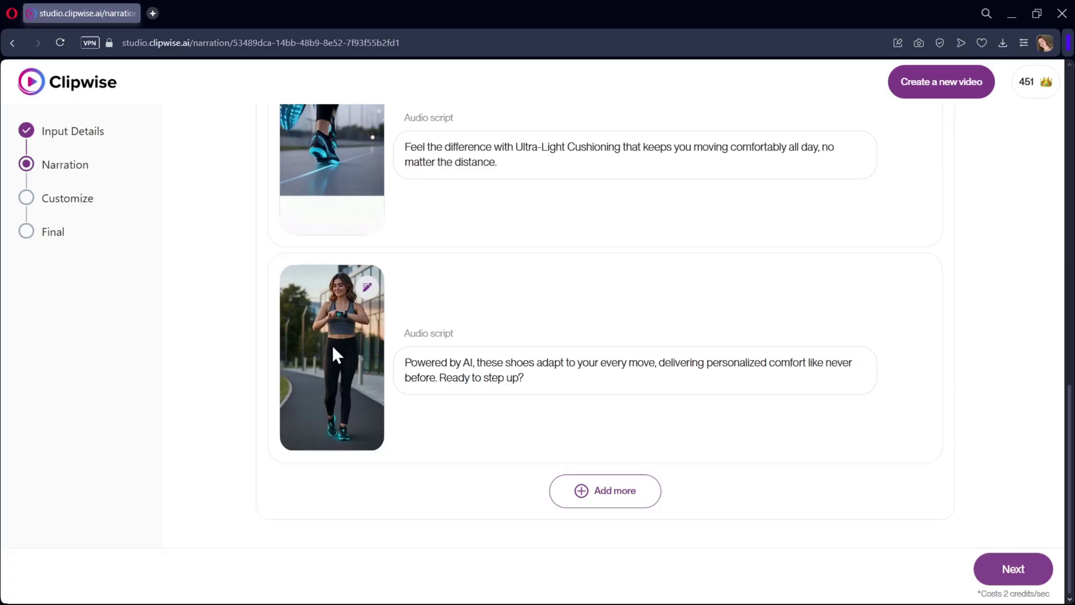
left_click(373, 286)
left_click(718, 219)
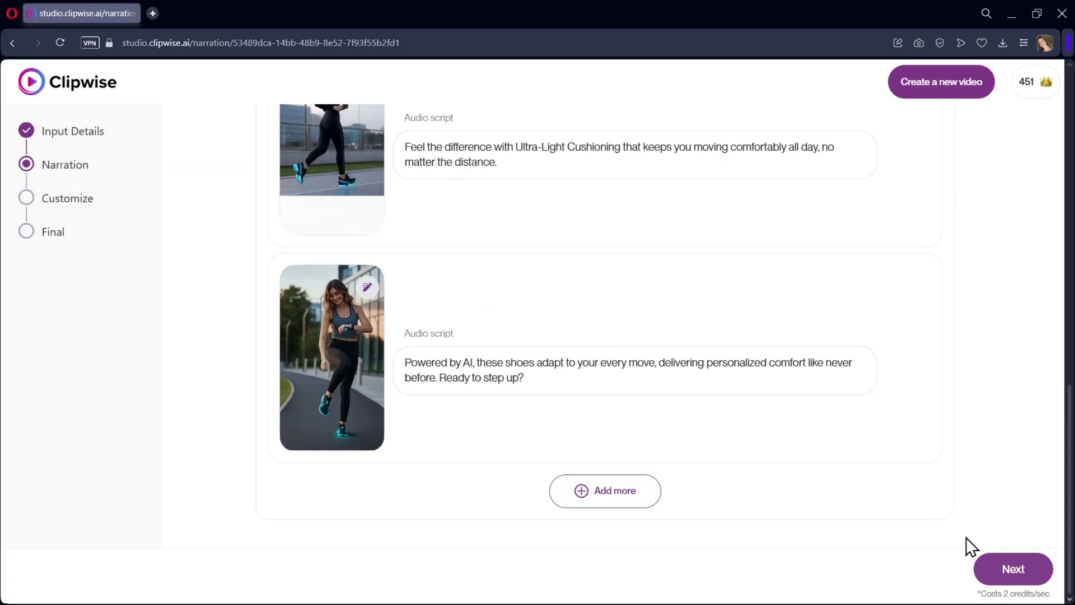
Choose the sad violin background track and lower its volume to about 22.
left_click(1008, 569)
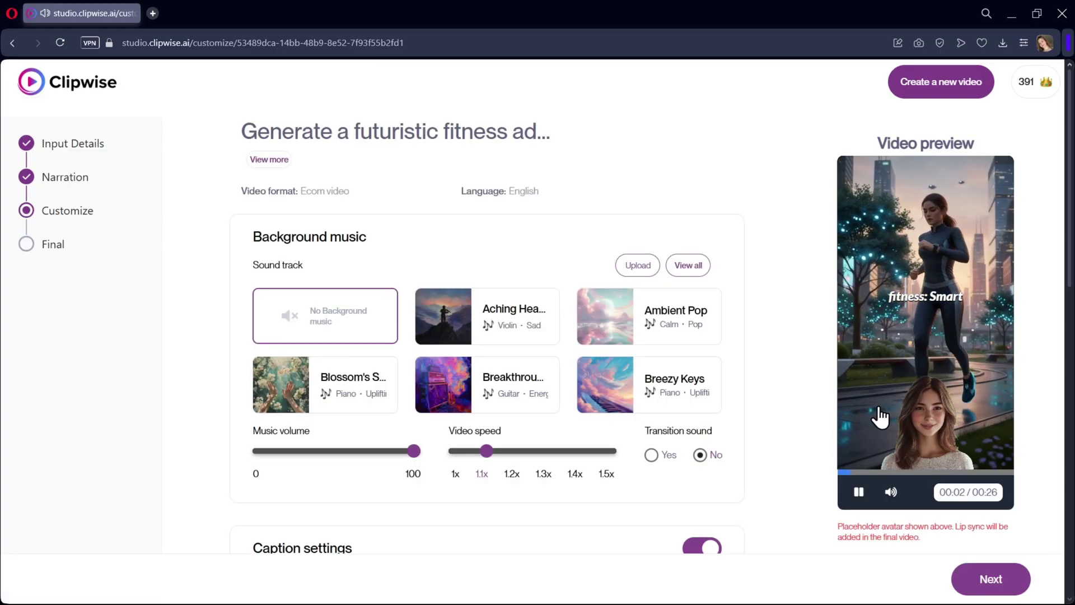
left_click(507, 322)
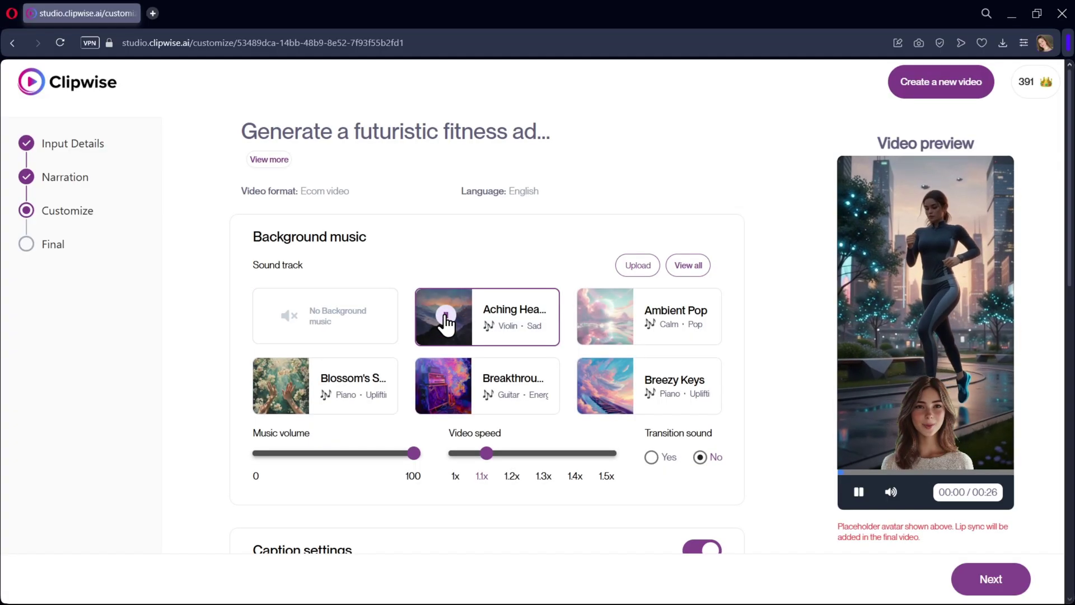
left_click_drag(414, 453, 291, 477)
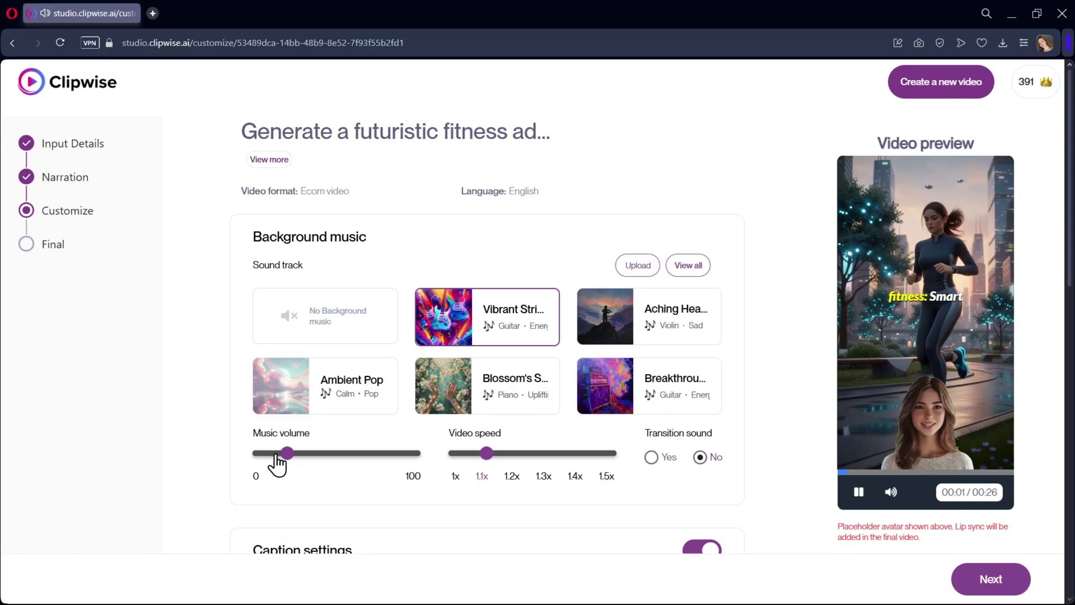
Set the caption font to Luckiest Guy and leave 'No video overlay' selected.
scroll(536, 446, "down", 7)
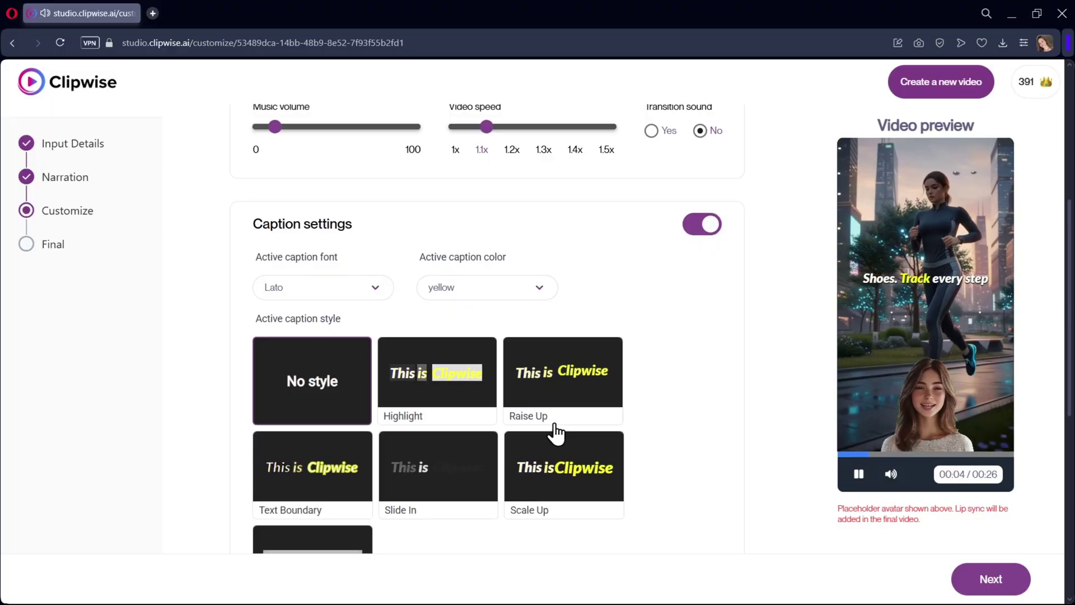
left_click(323, 240)
left_click(314, 299)
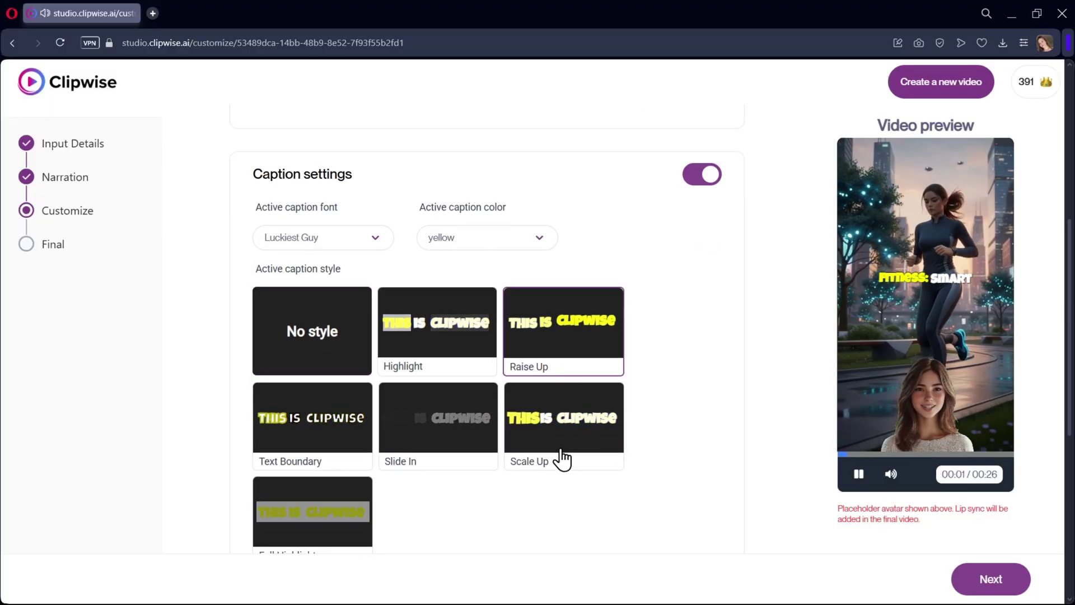
scroll(562, 456, "down", 5)
scroll(514, 434, "down", 2)
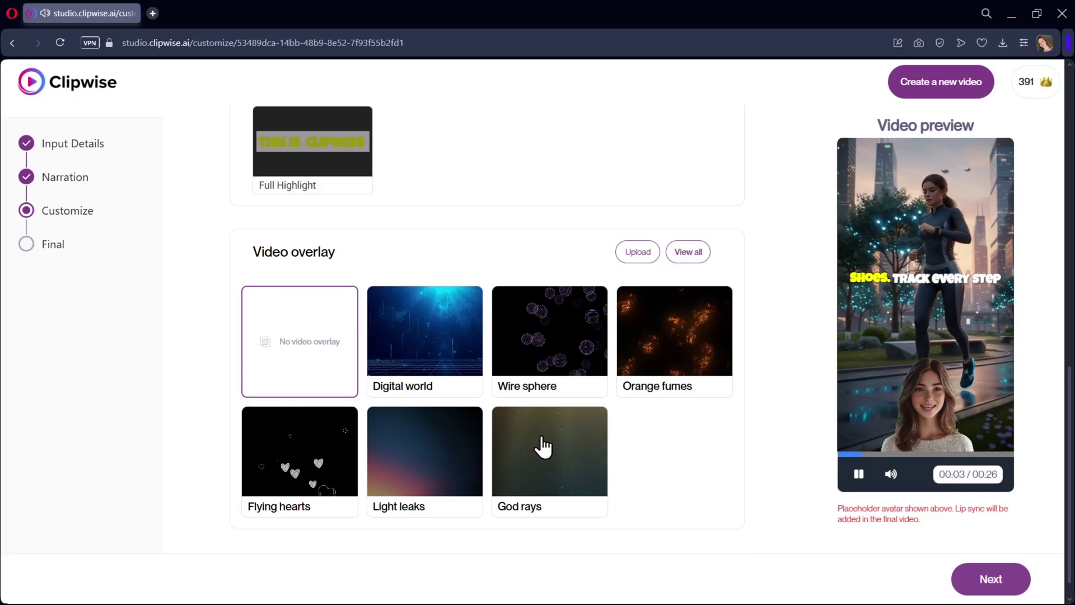
scroll(657, 442, "down", 1)
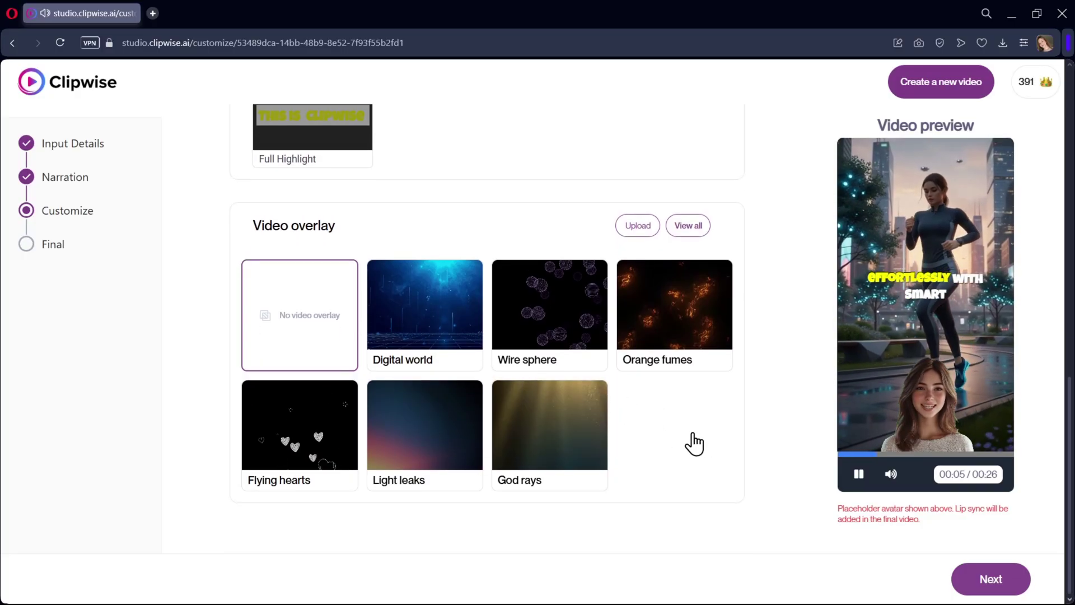
scroll(686, 435, "up", 12)
scroll(687, 435, "down", 12)
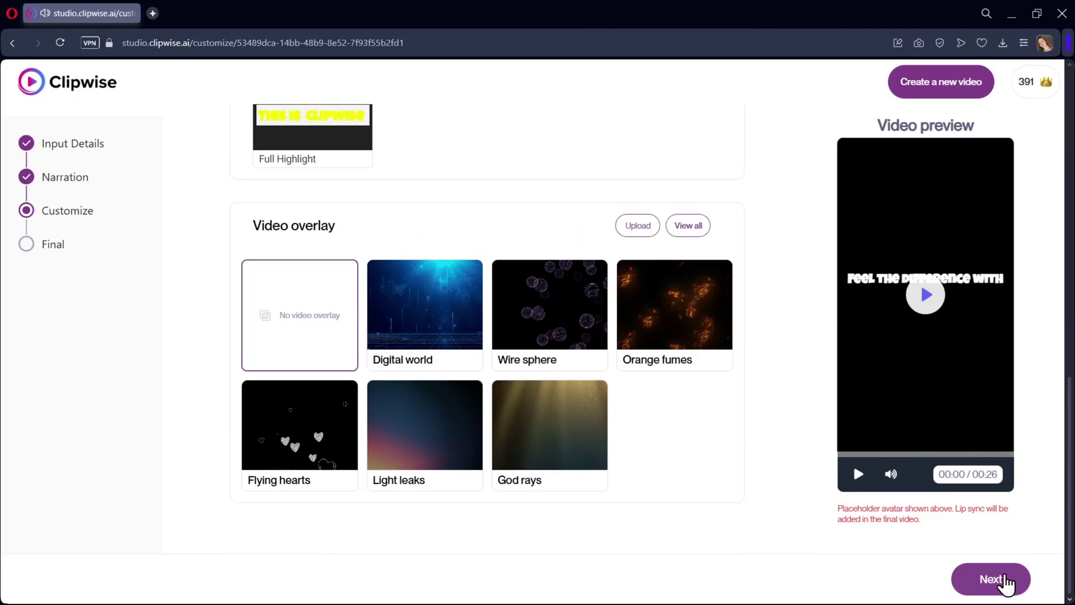
Send the Smart Shoes ad to final rendering and switch to Business videos.
left_click(992, 578)
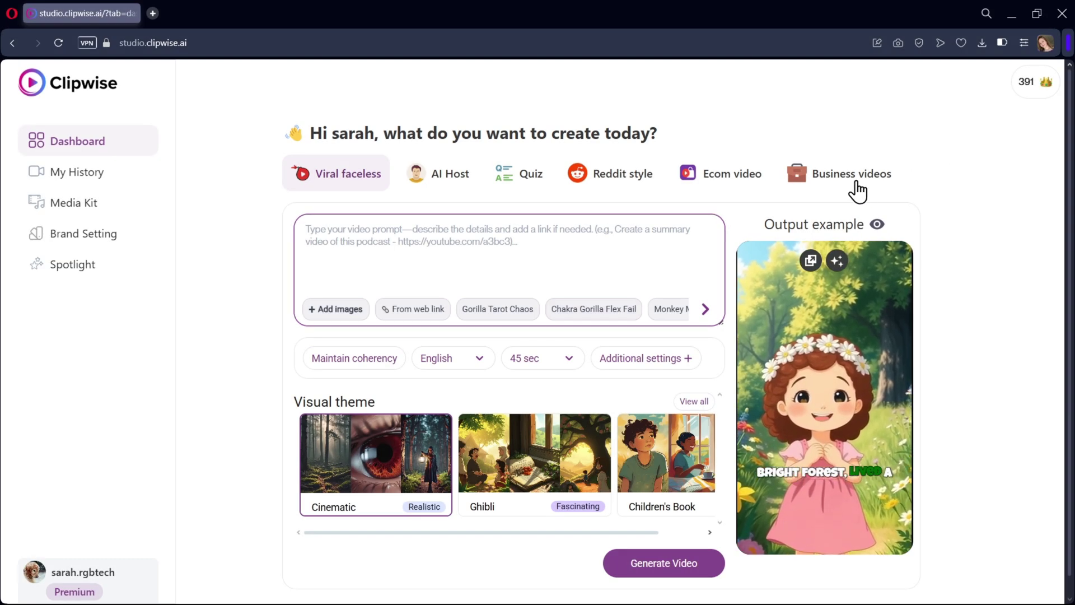
left_click(857, 191)
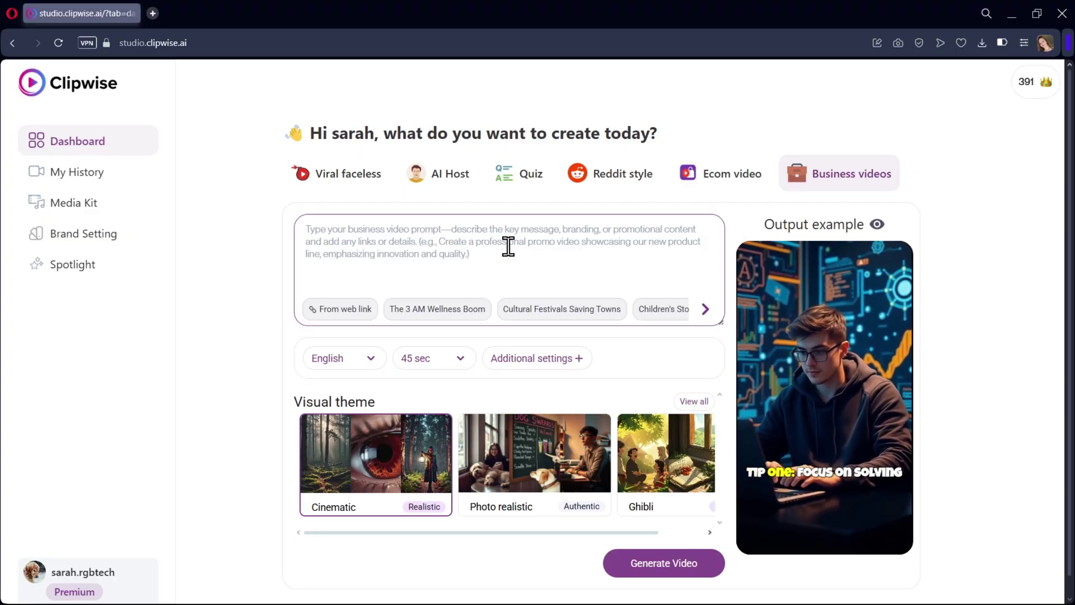
Fill the prompt with 'Children's Stories Going Viral' and set the video length to 30 sec.
left_click(705, 309)
left_click(536, 309)
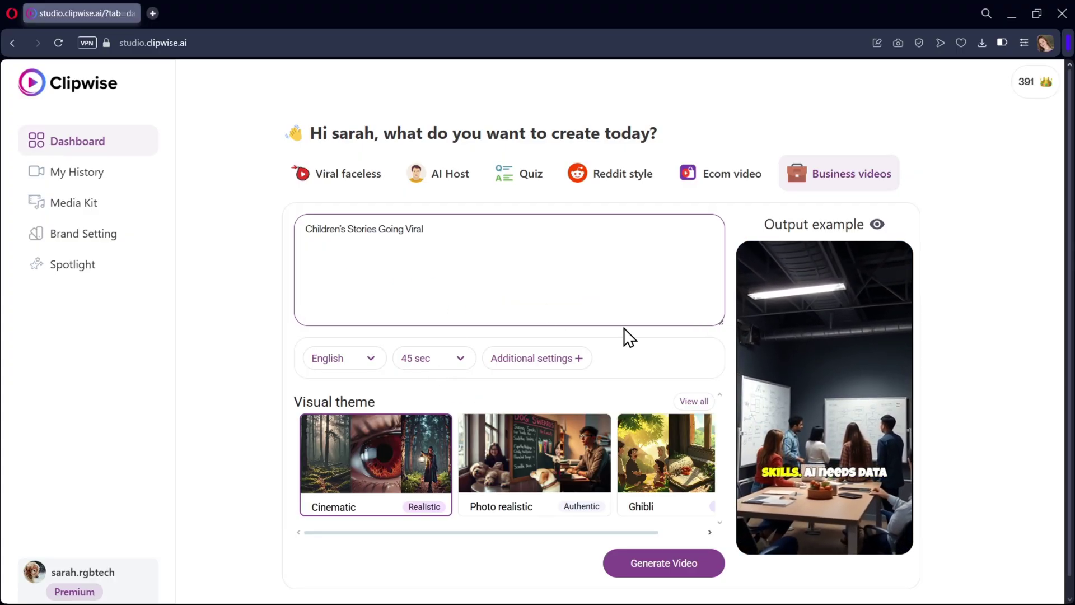
left_click(351, 361)
left_click(444, 361)
left_click(426, 408)
Set audience General, style Storytelling and the Photo realistic theme, then generate the script.
left_click(511, 361)
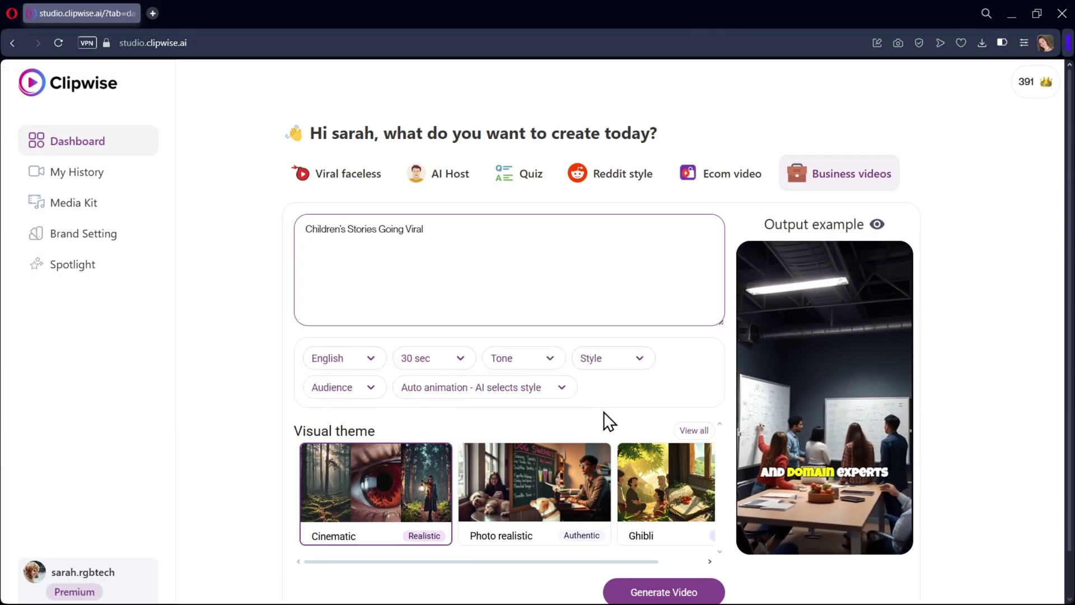
left_click(381, 391)
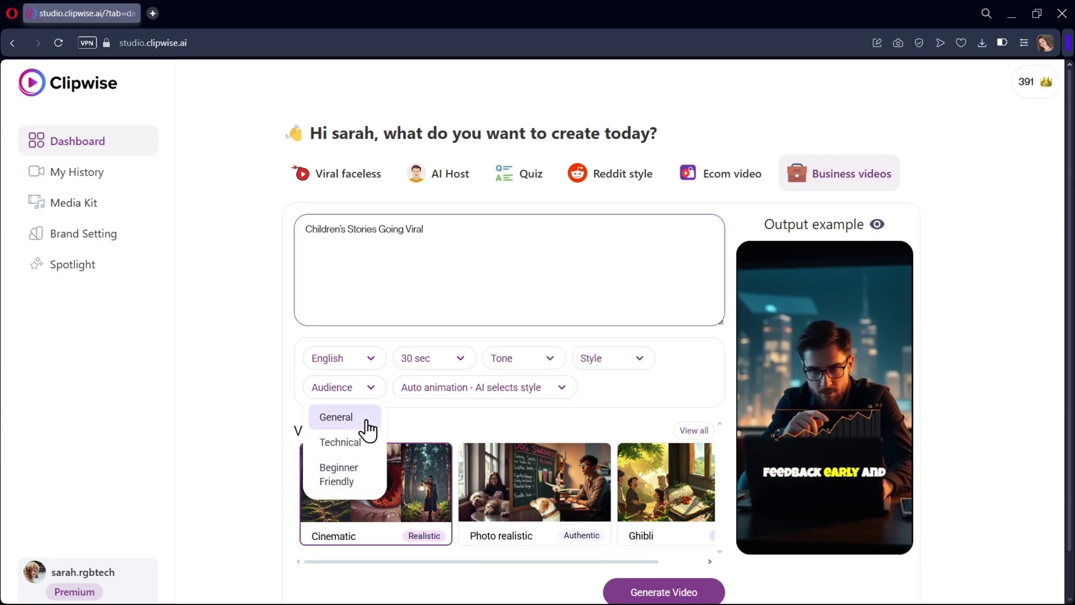
left_click(363, 419)
left_click(633, 364)
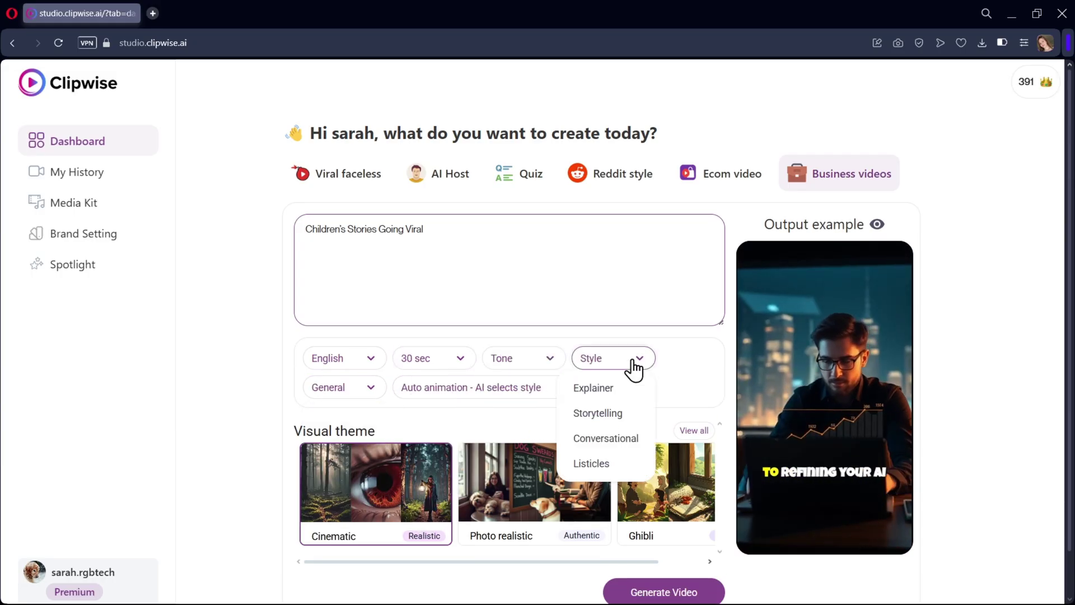
left_click(609, 414)
scroll(560, 417, "down", 1)
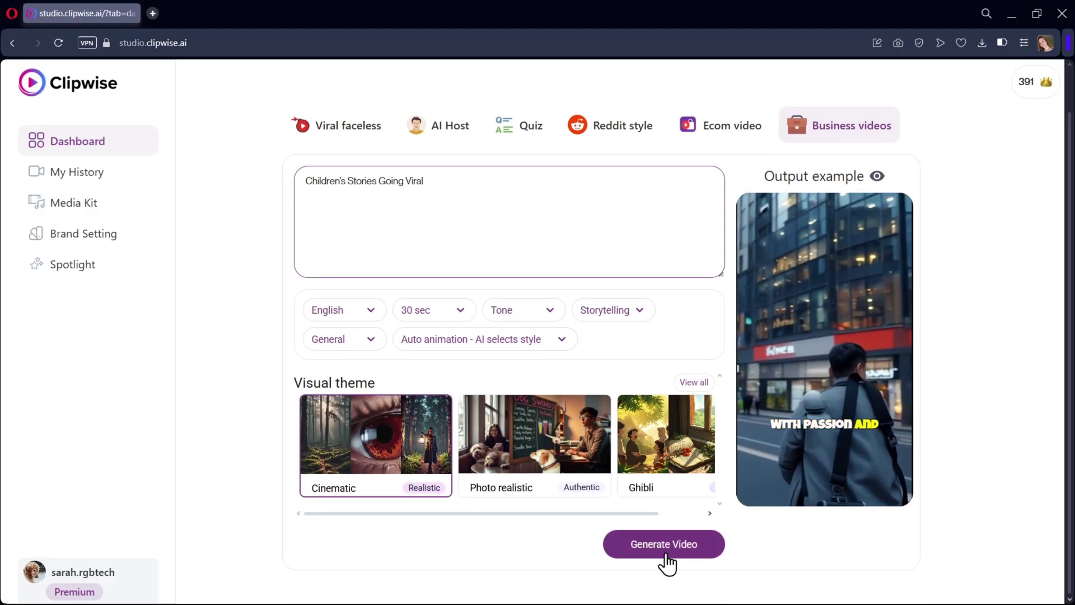
left_click(614, 478)
left_click(644, 543)
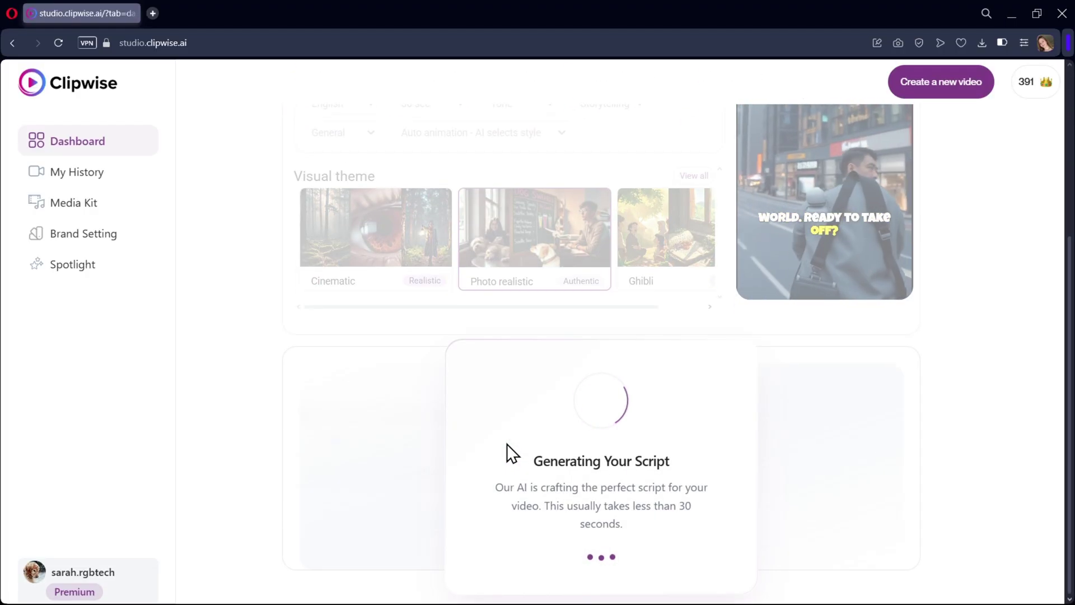
Play the finished 'Children's Stories Going Viral' business video.
scroll(345, 280, "down", 5)
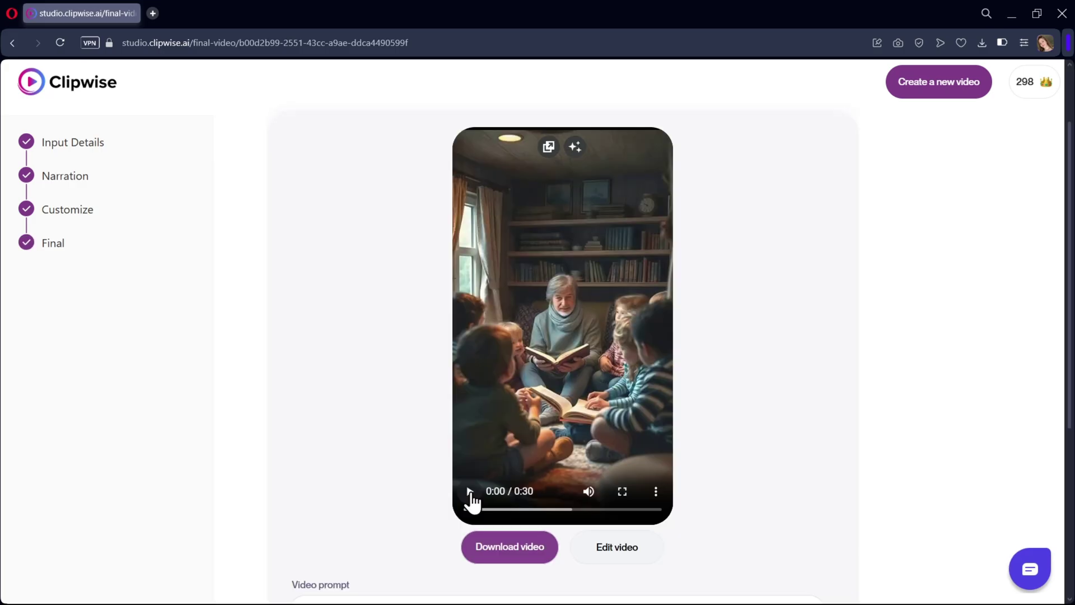
left_click(469, 493)
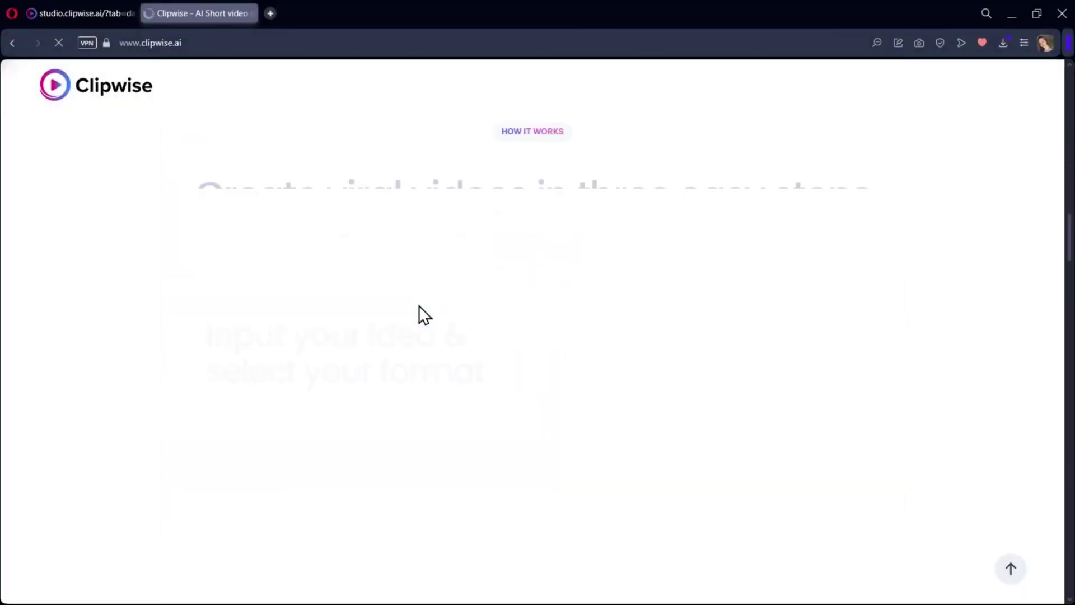
scroll(443, 313, "down", 10)
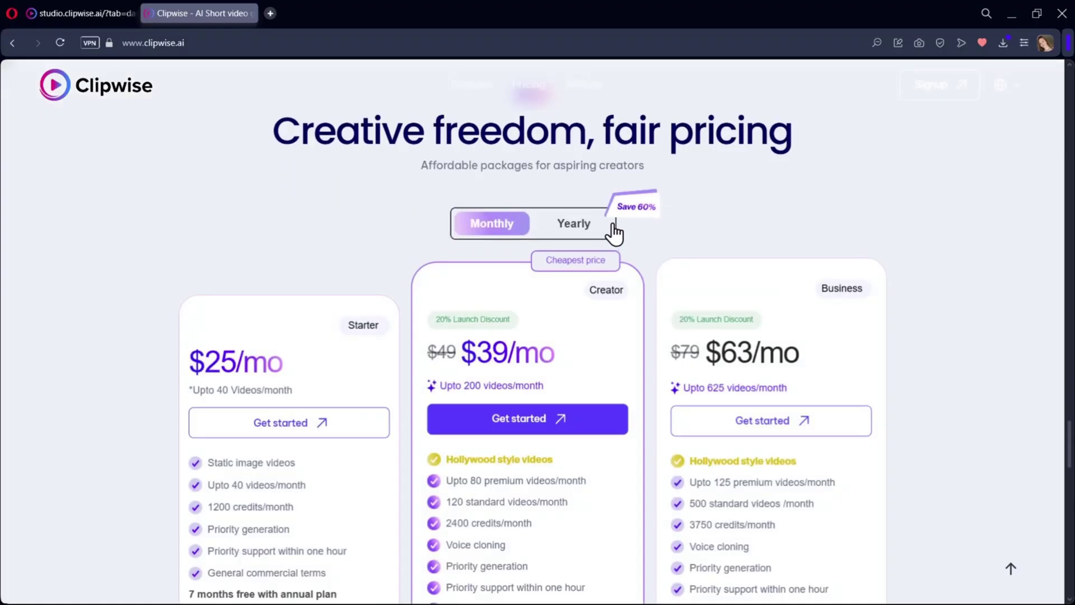
Show yearly prices for the Starter, Creator and Business plans and review the cards.
left_click(575, 227)
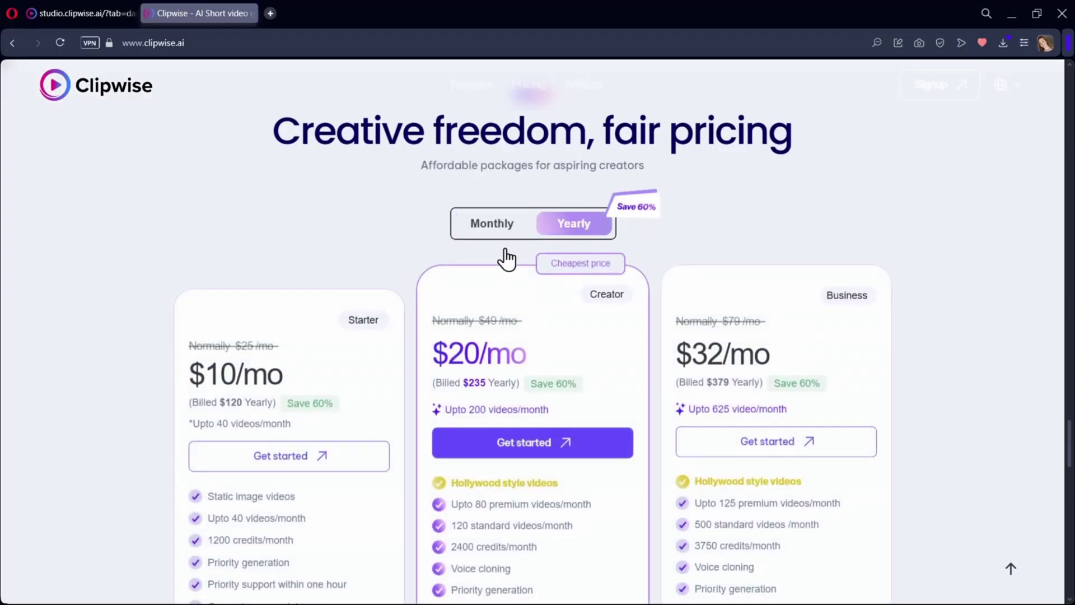
scroll(420, 308, "down", 2)
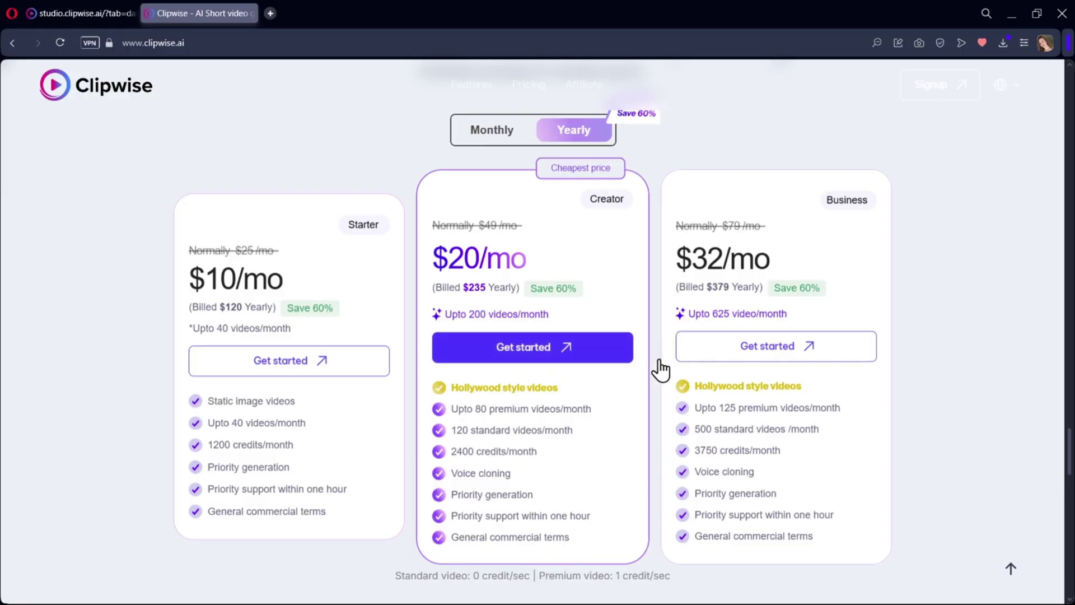
scroll(814, 392, "up", 2)
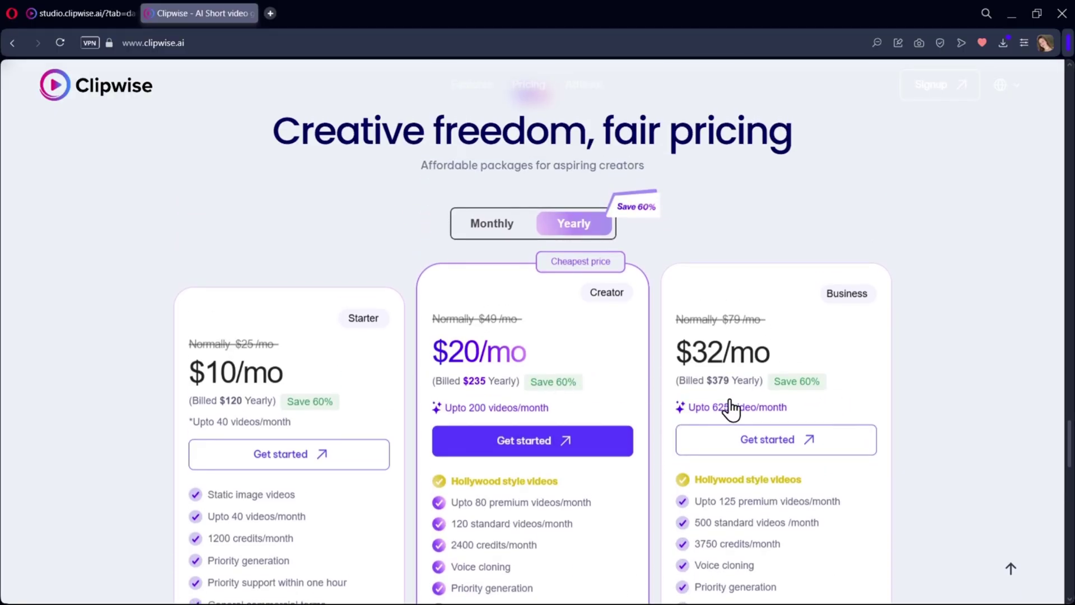
scroll(731, 409, "down", 2)
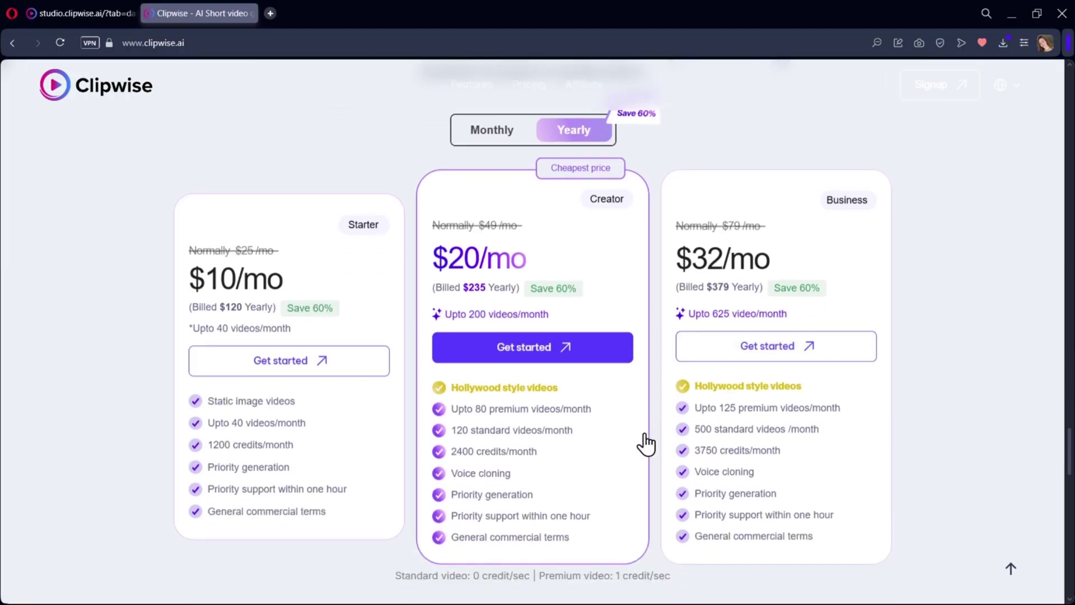
scroll(566, 264, "up", 4)
Switch the pricing cards back to monthly prices and review them.
left_click(504, 318)
scroll(616, 336, "down", 3)
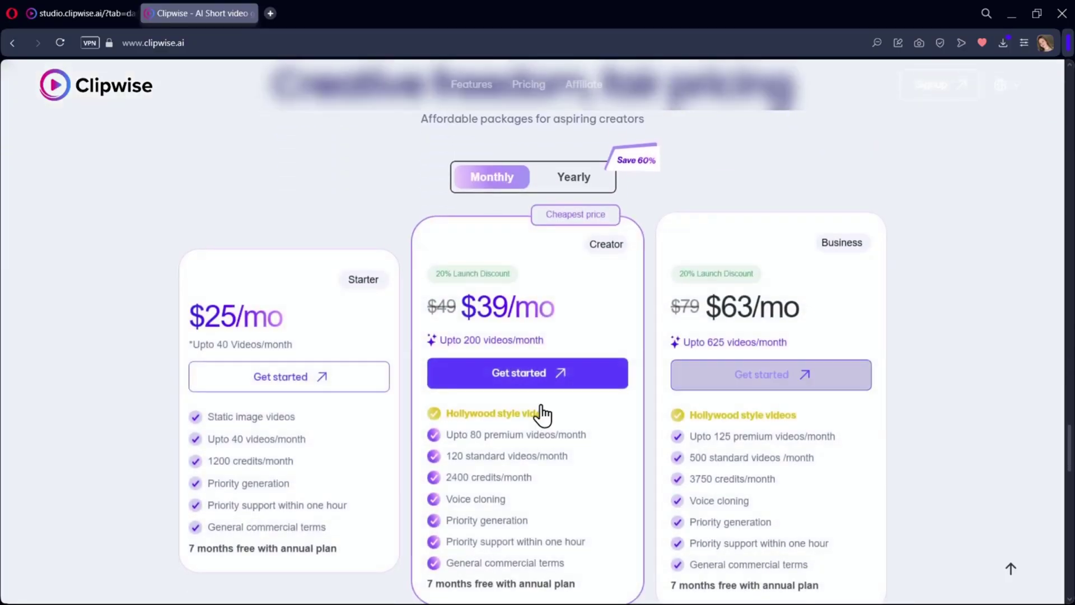
scroll(546, 425, "up", 5)
scroll(862, 434, "up", 15)
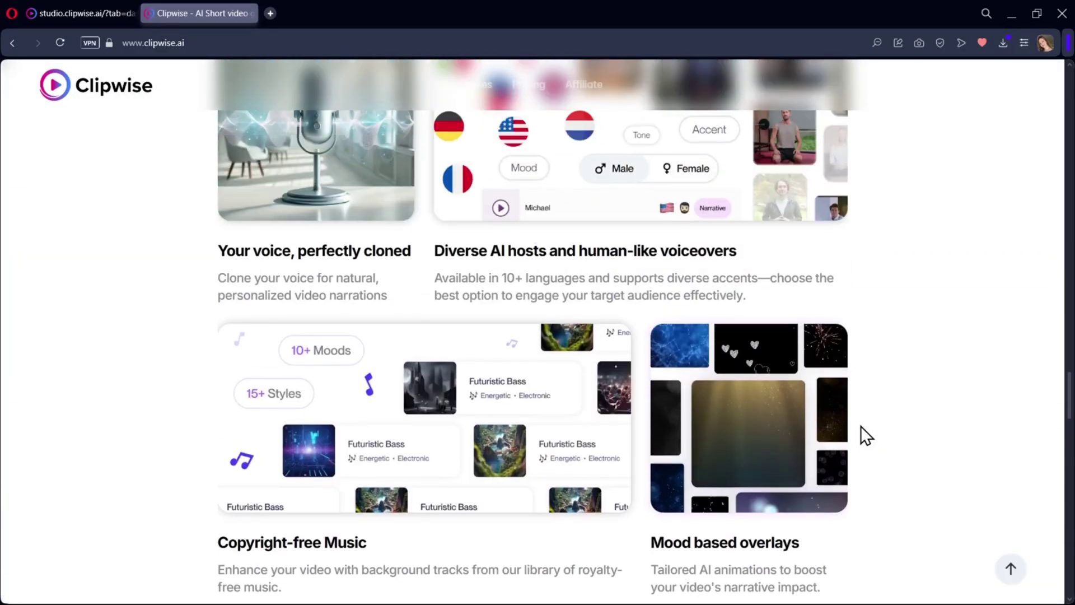
Scroll to the top of clipwise.ai, then through the sample videos to 'Who uses clipwise?'.
scroll(855, 428, "up", 15)
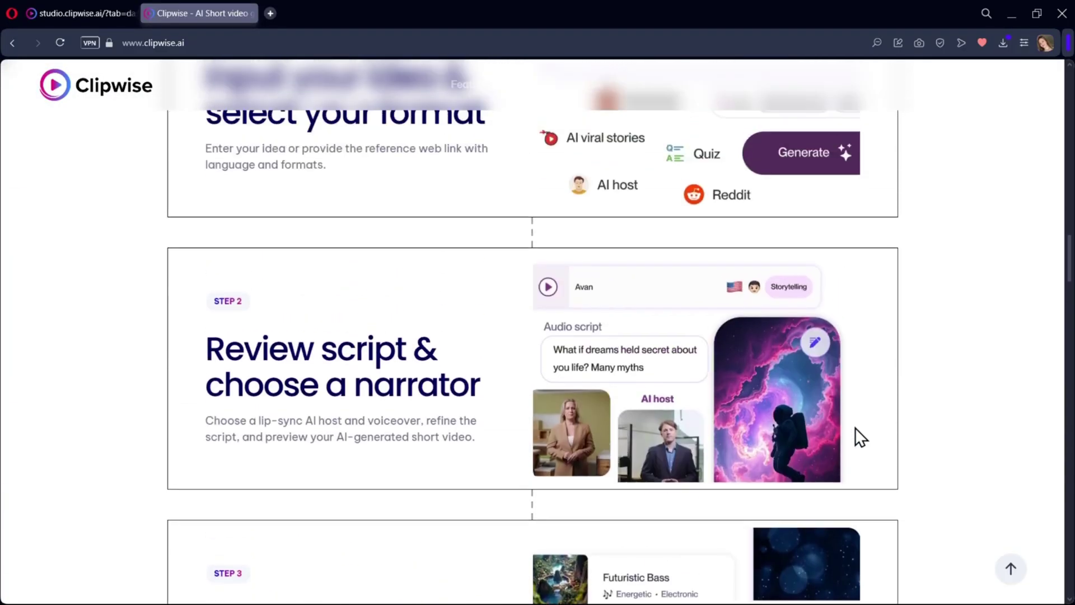
scroll(852, 428, "up", 10)
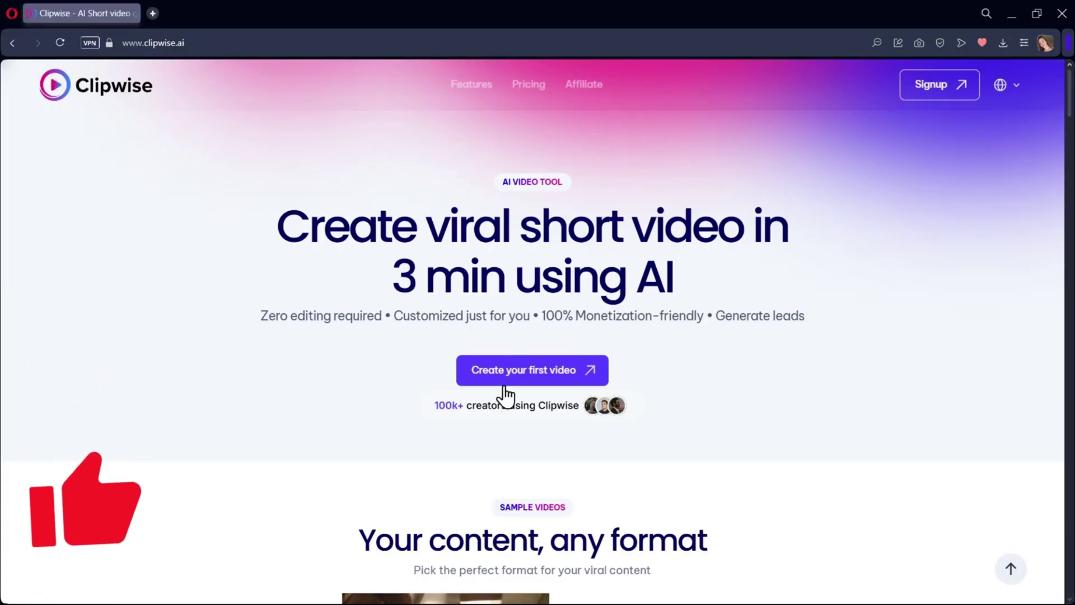
scroll(339, 394, "down", 6)
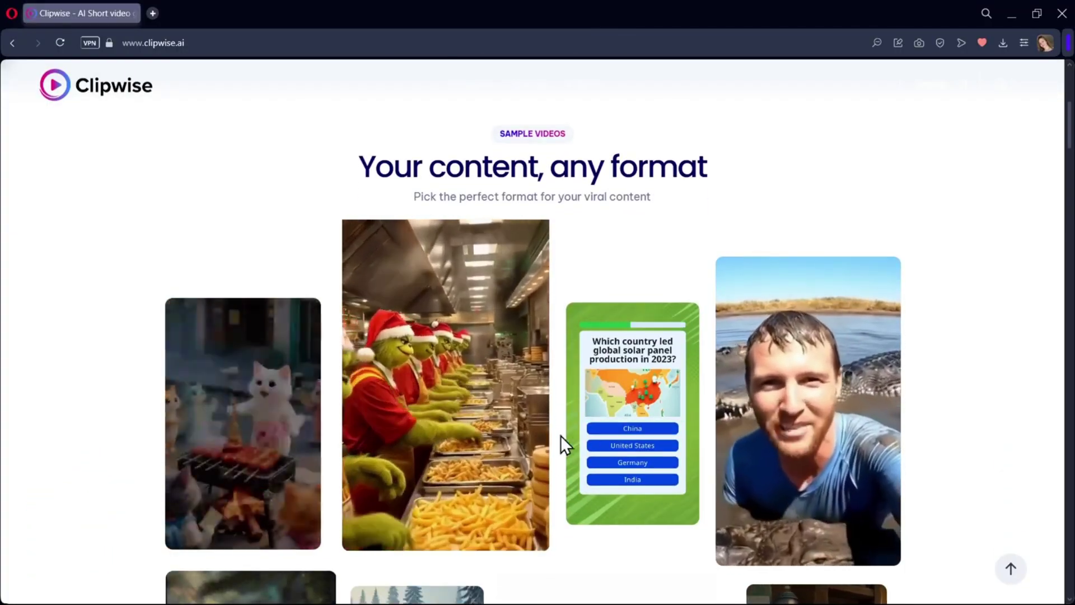
scroll(448, 400, "down", 5)
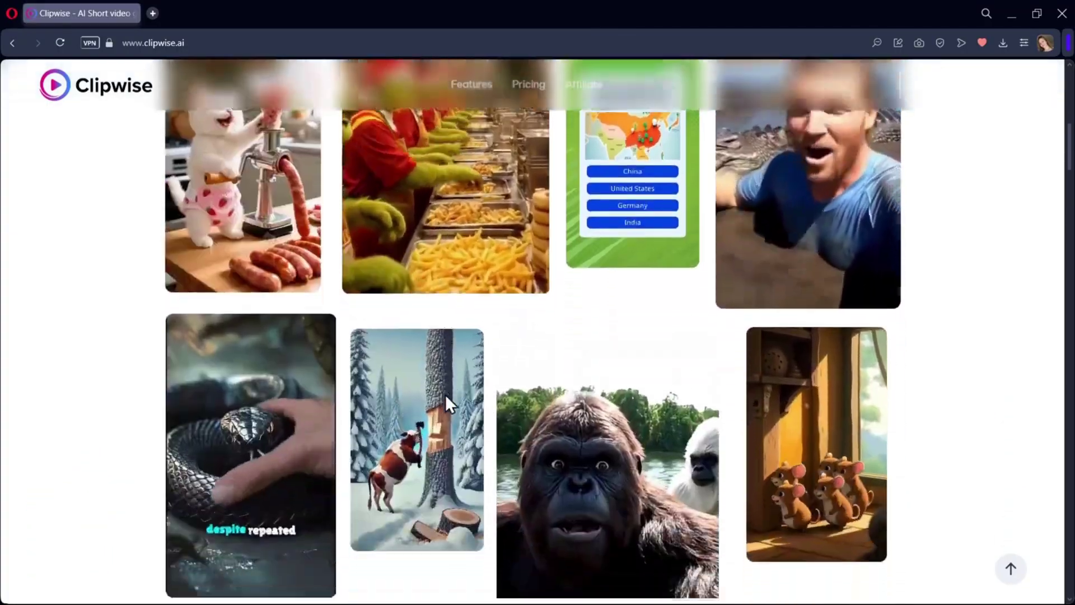
scroll(556, 416, "down", 7)
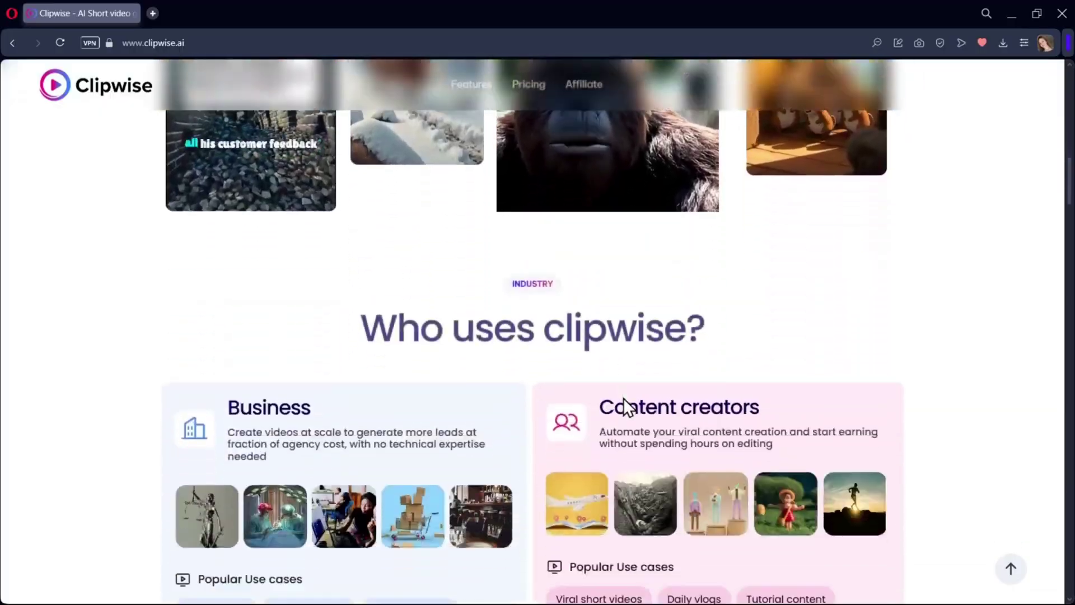